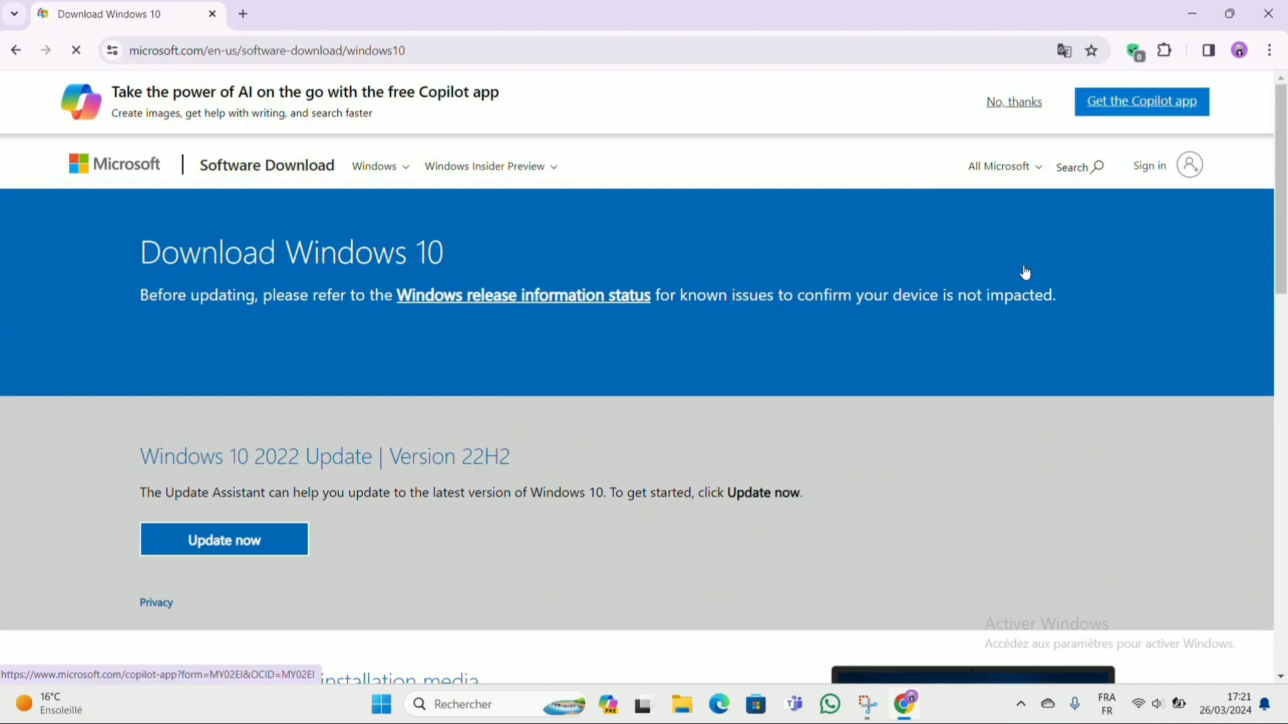
Step: Open DevTools, emulate an iPhone SE at 125% zoom, and reload the Windows 10 download page
right_click(1073, 317)
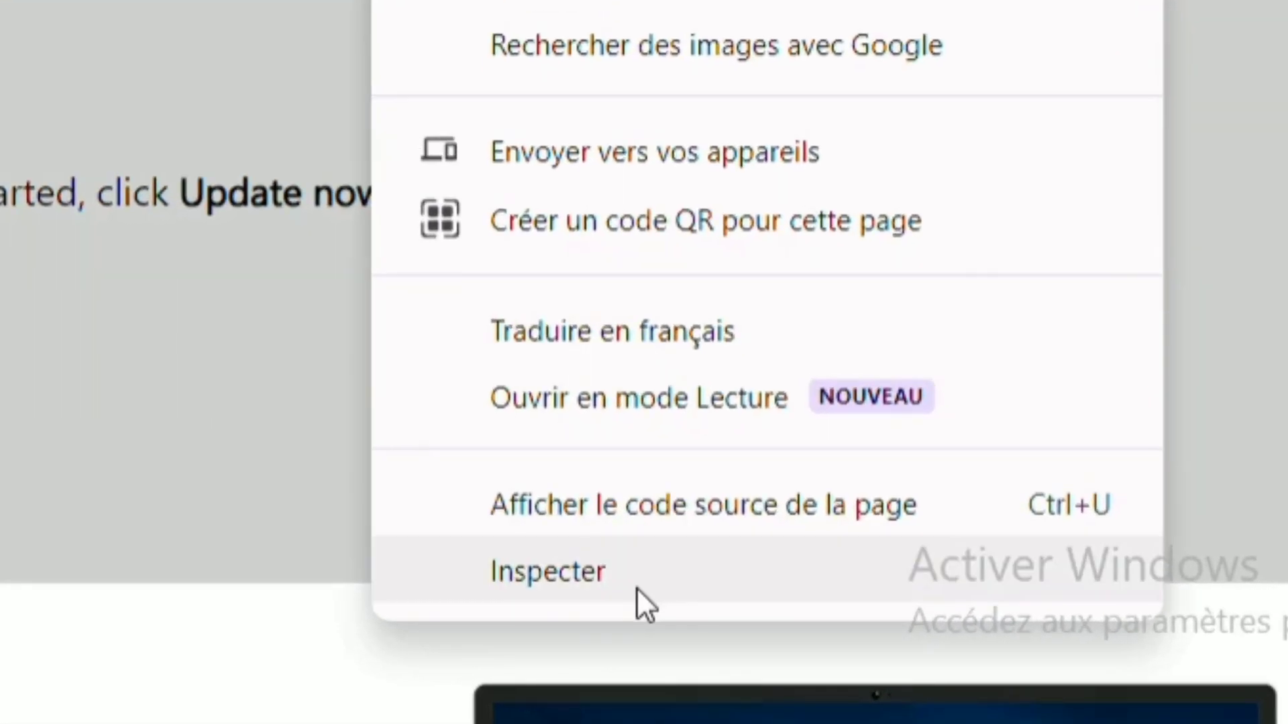
click(637, 589)
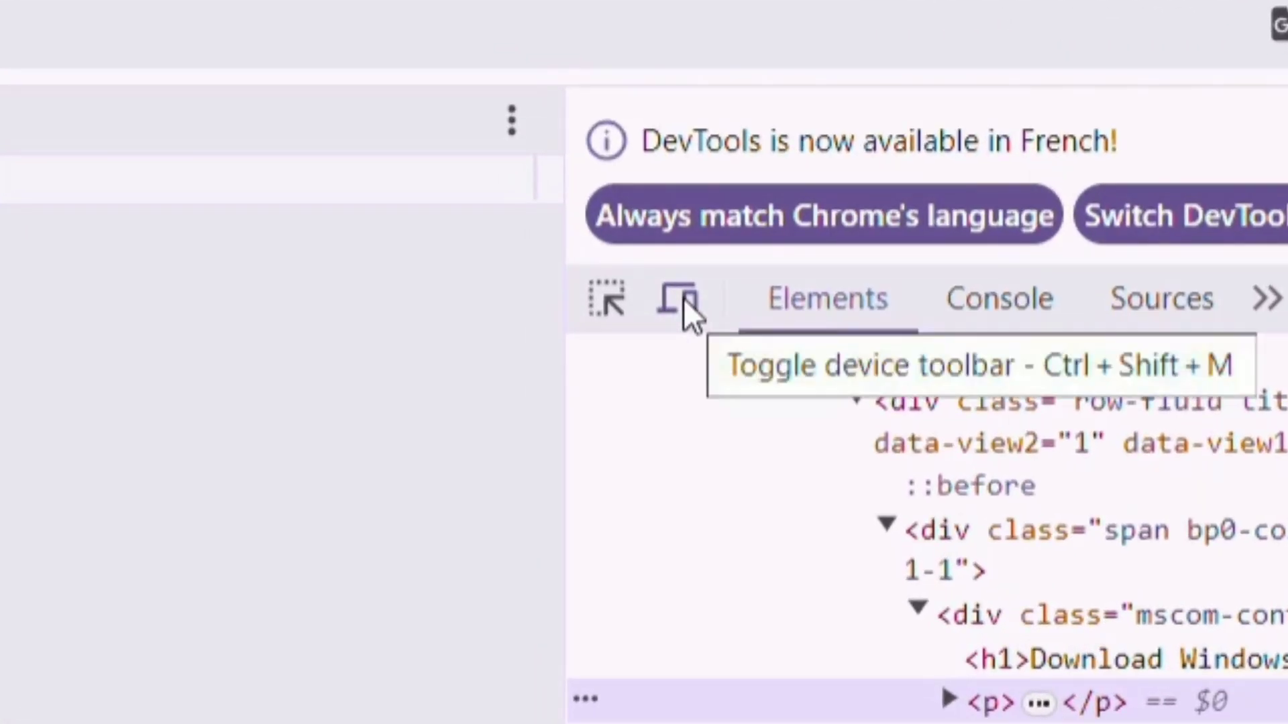
click(683, 299)
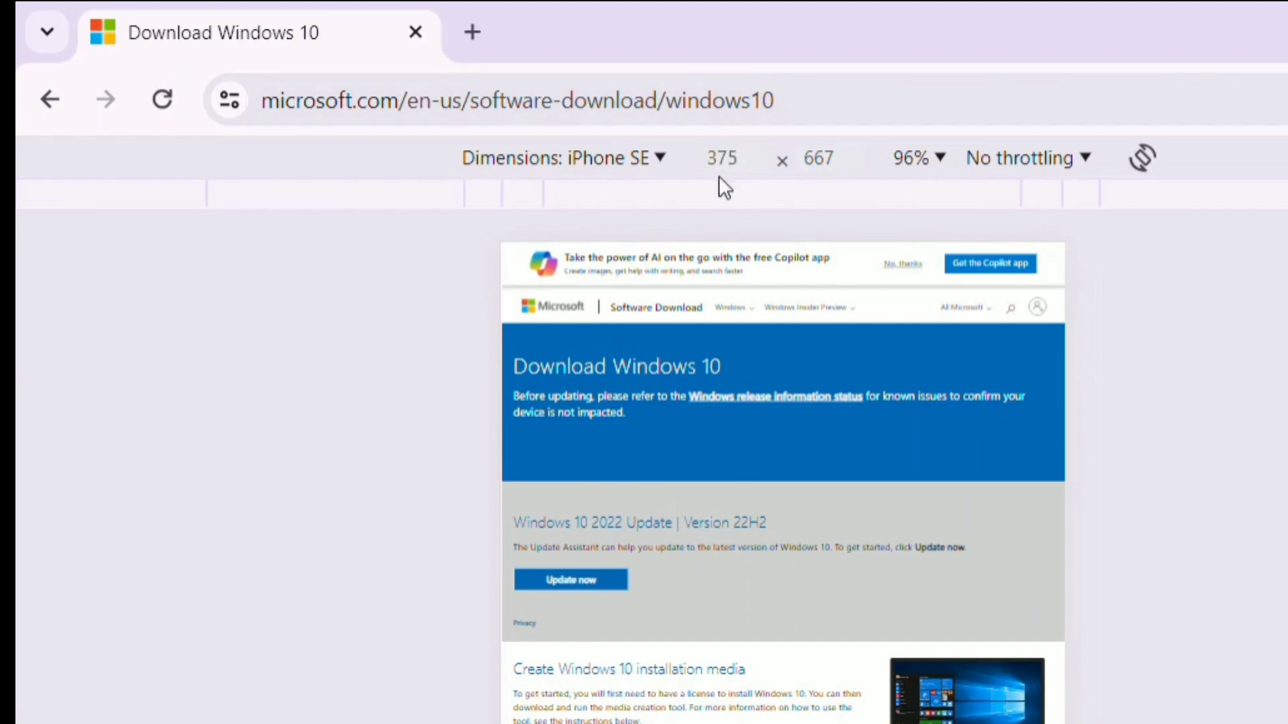
click(640, 164)
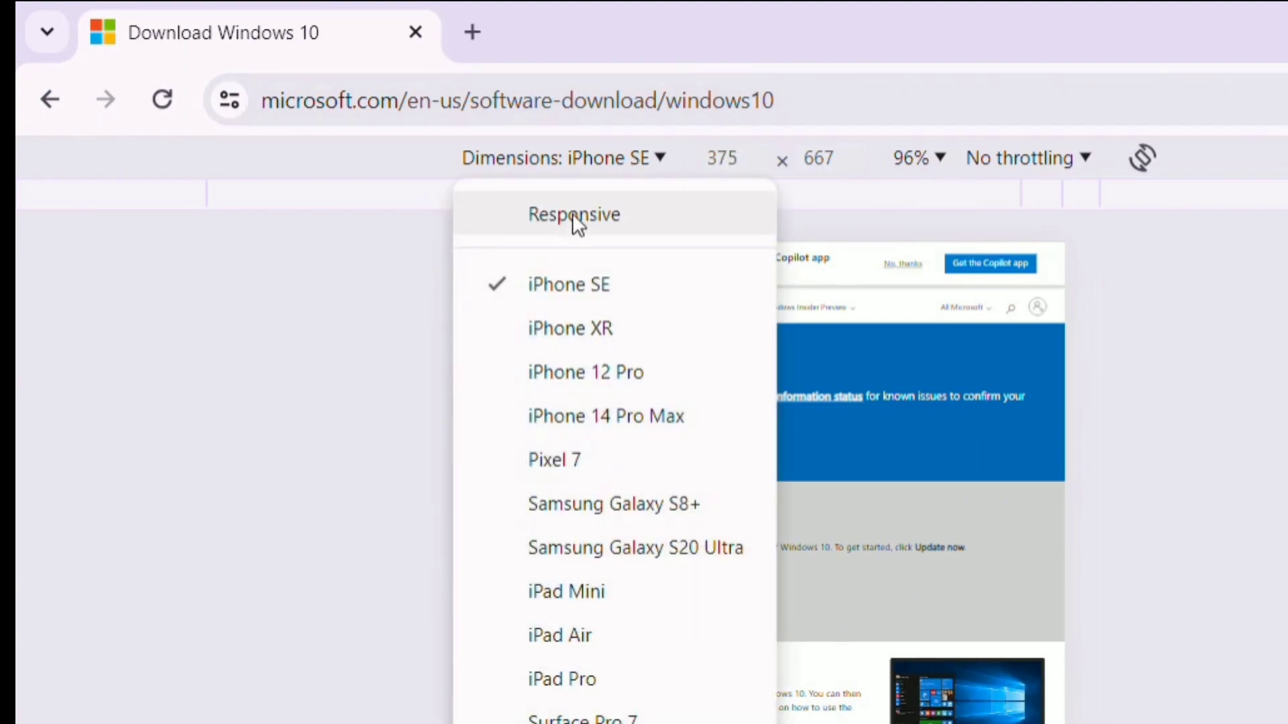
click(569, 286)
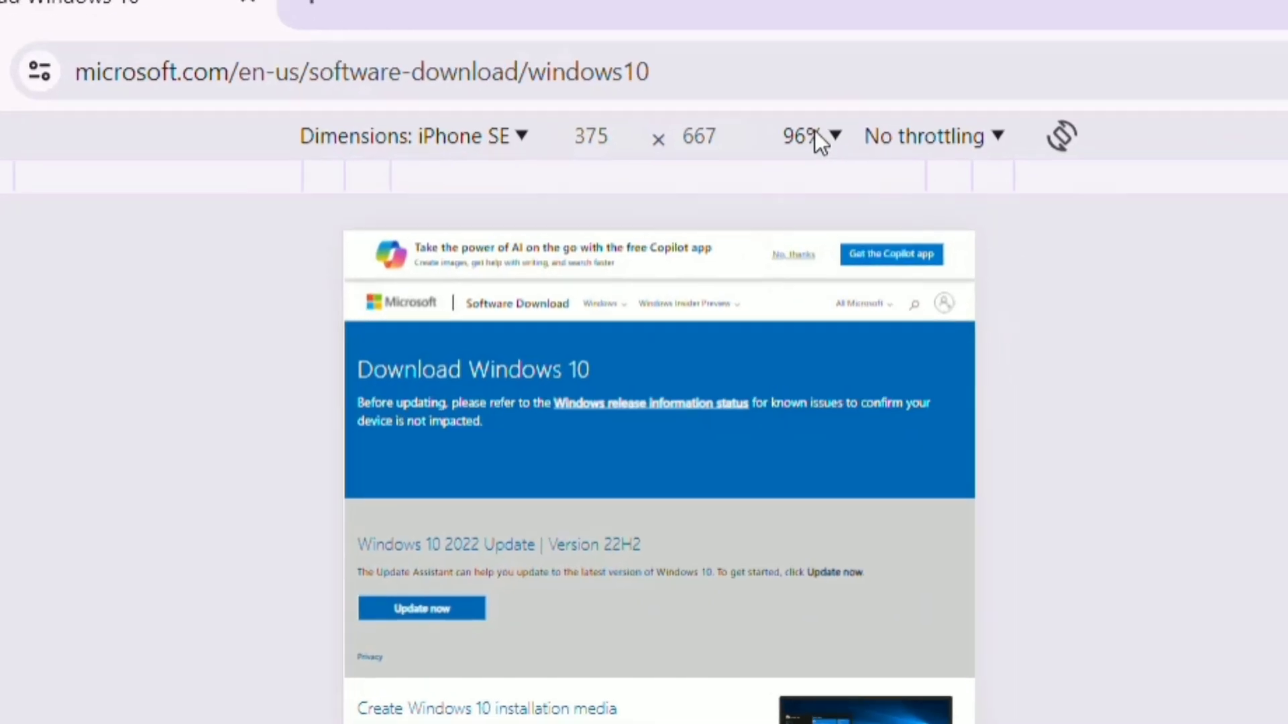
click(819, 143)
click(865, 369)
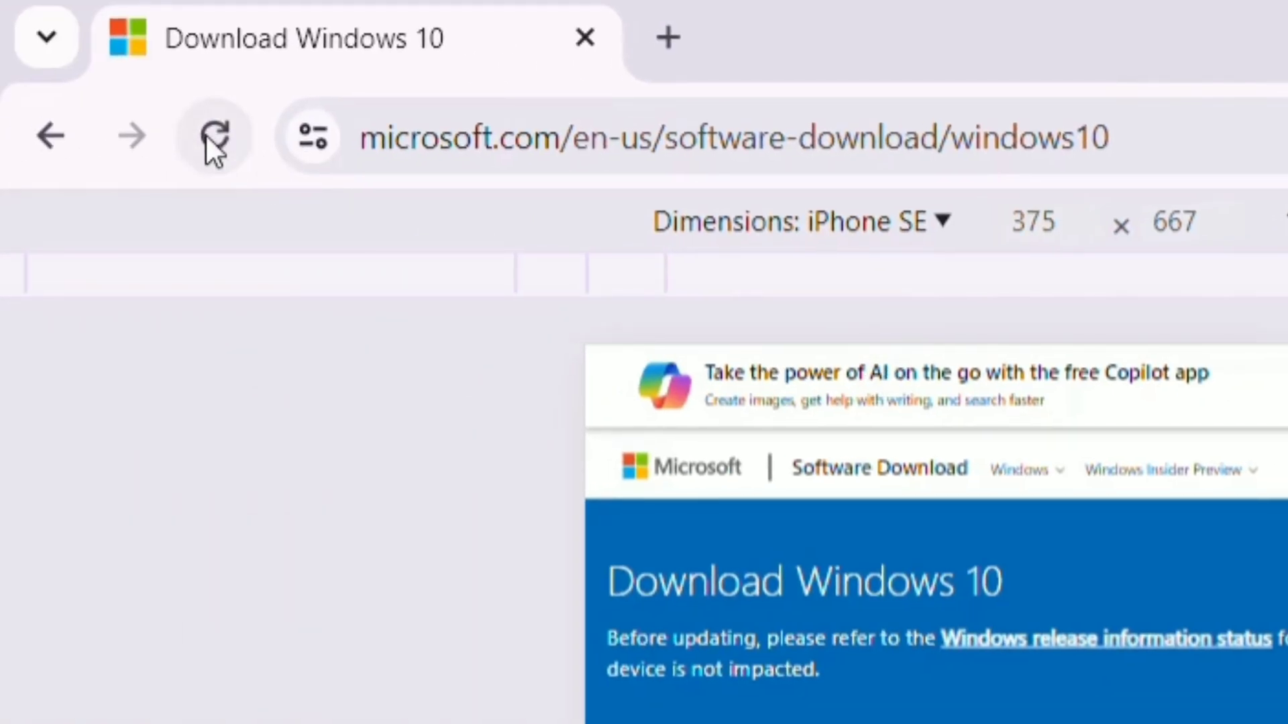
click(209, 137)
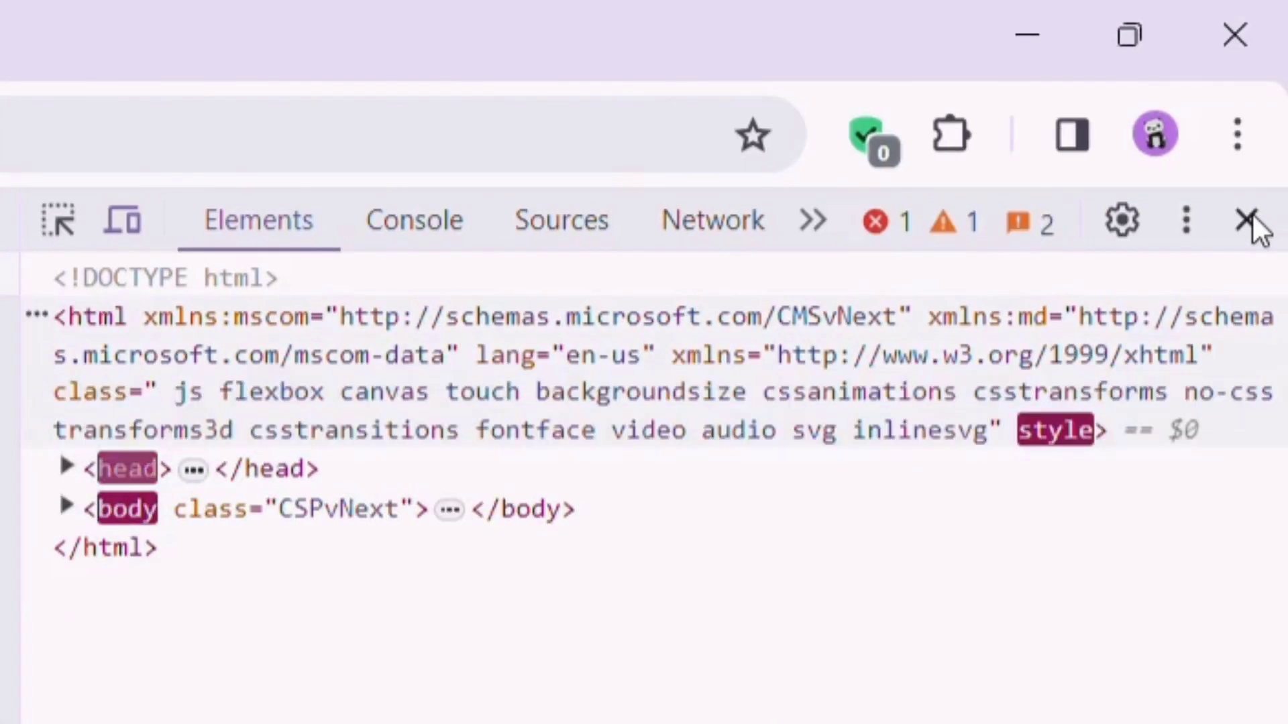
Step: Close DevTools and select and confirm the Windows 10 (multi-edition ISO) edition
click(1246, 220)
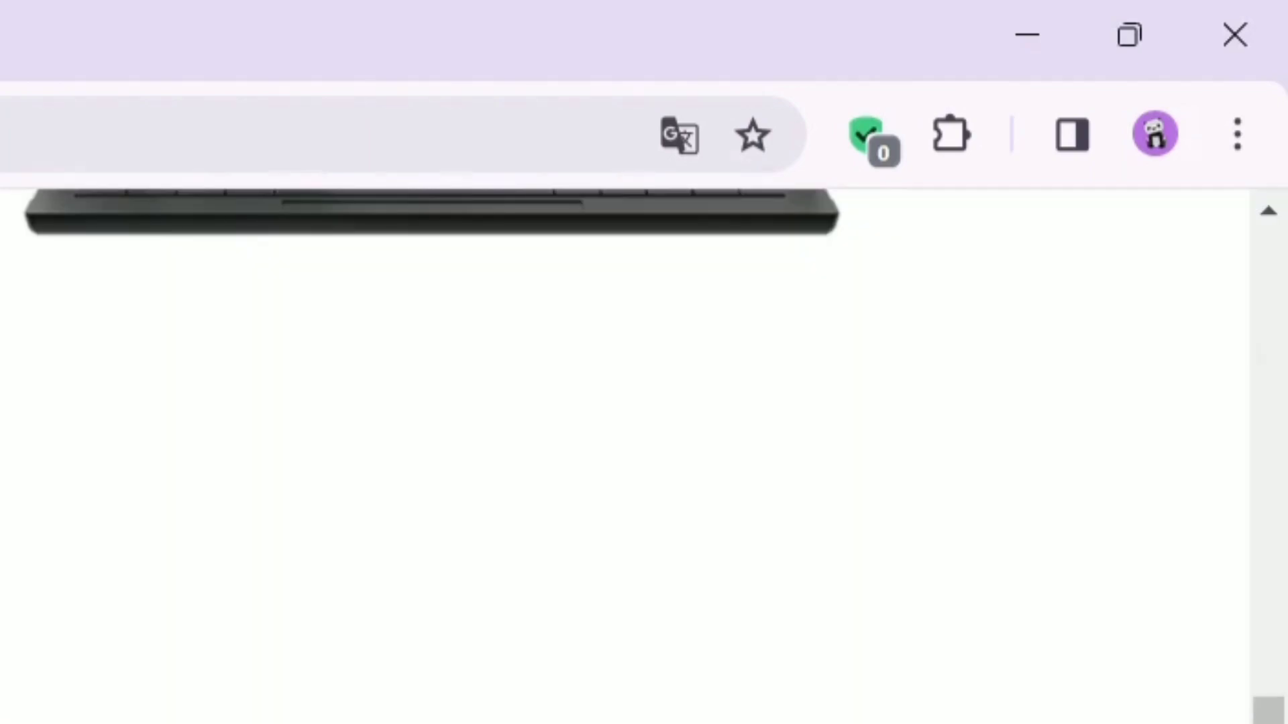
click(57, 598)
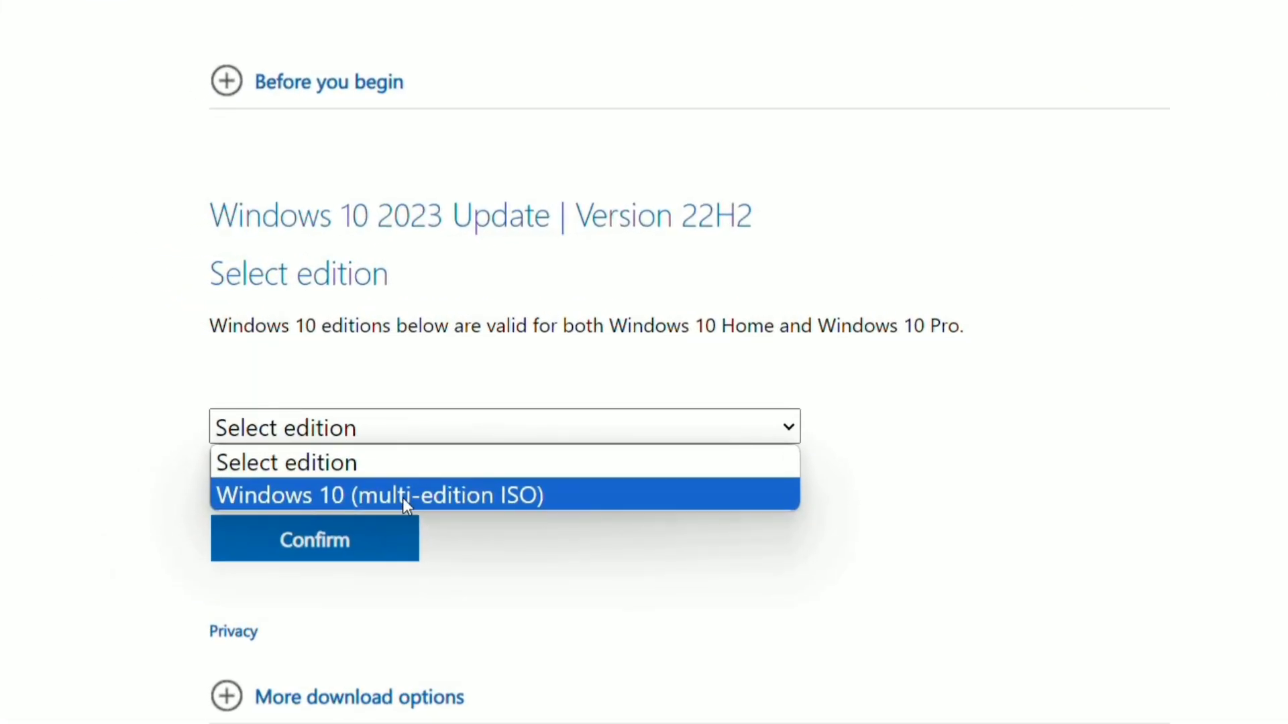
click(387, 487)
click(376, 534)
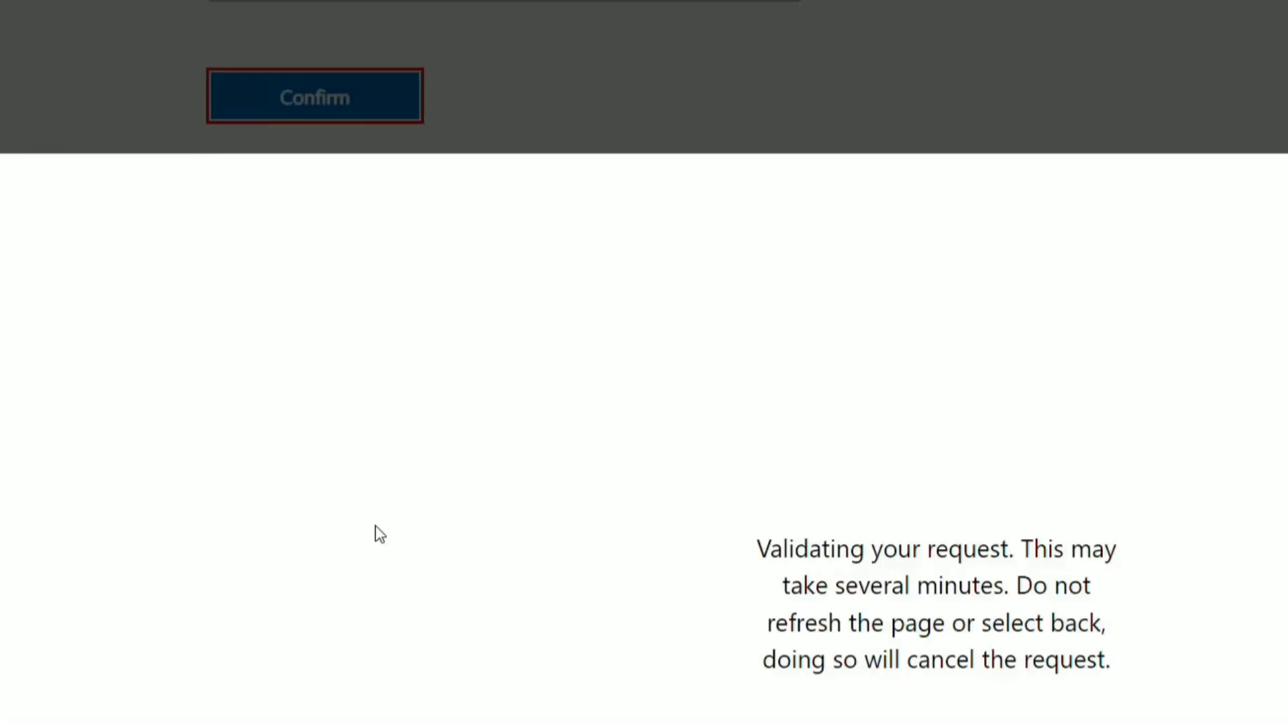
Step: Confirm English International, start the 64-bit ISO download, and check its progress in Downloads
click(423, 497)
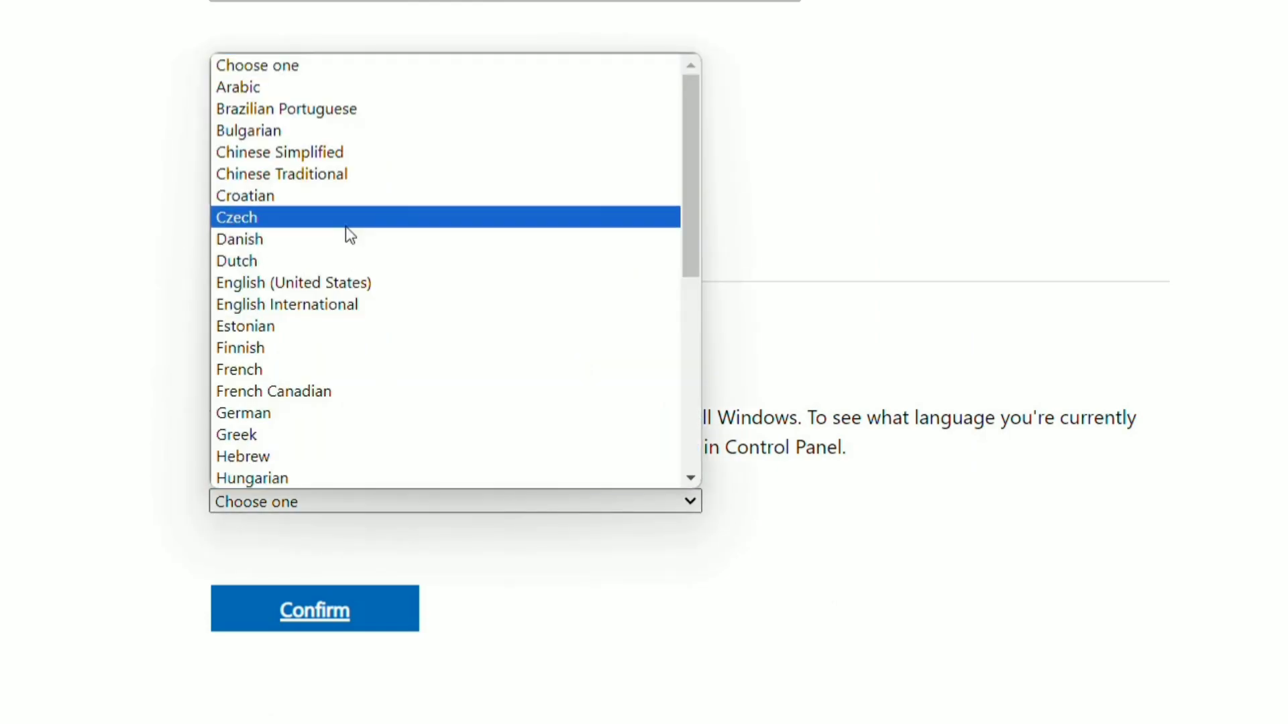
click(266, 303)
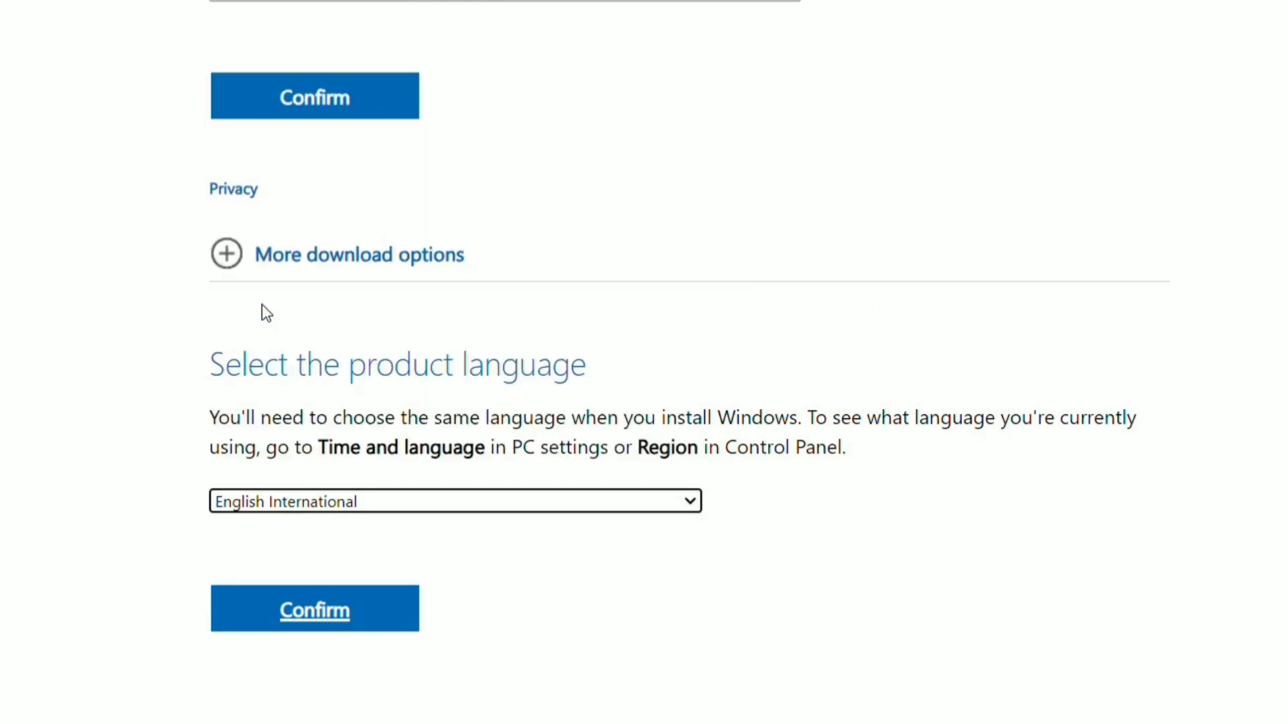
click(356, 610)
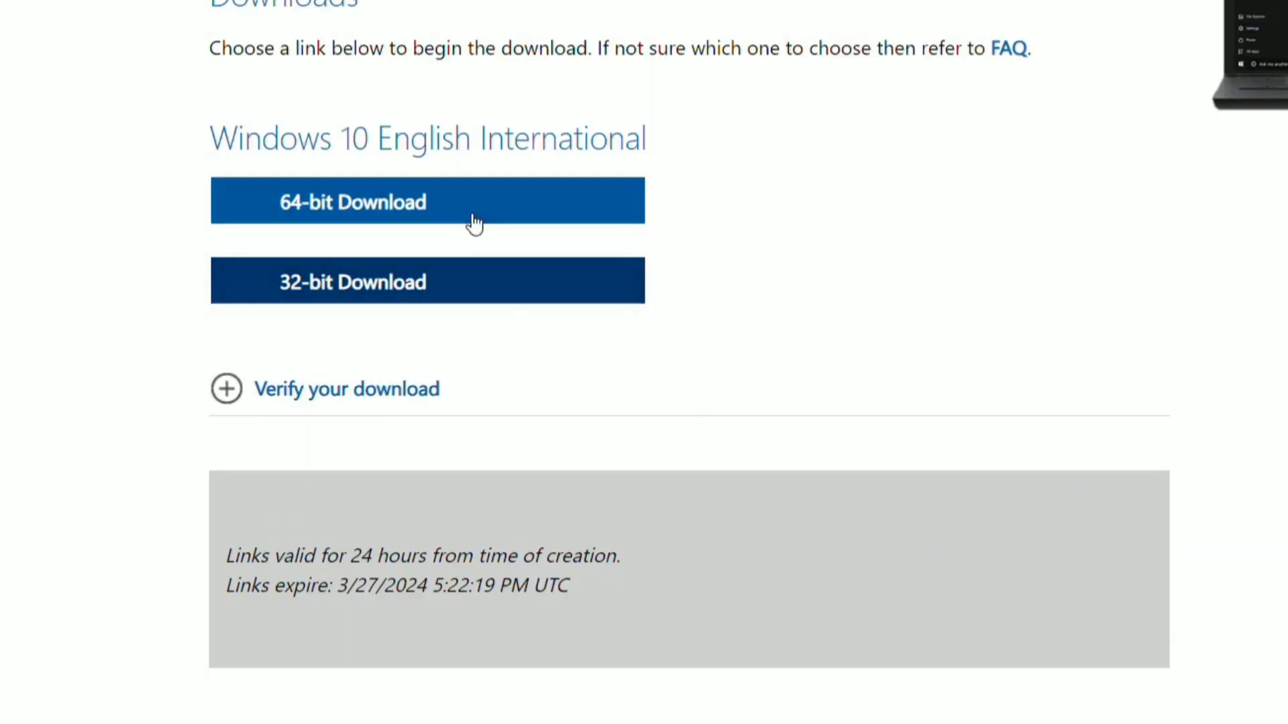
click(468, 202)
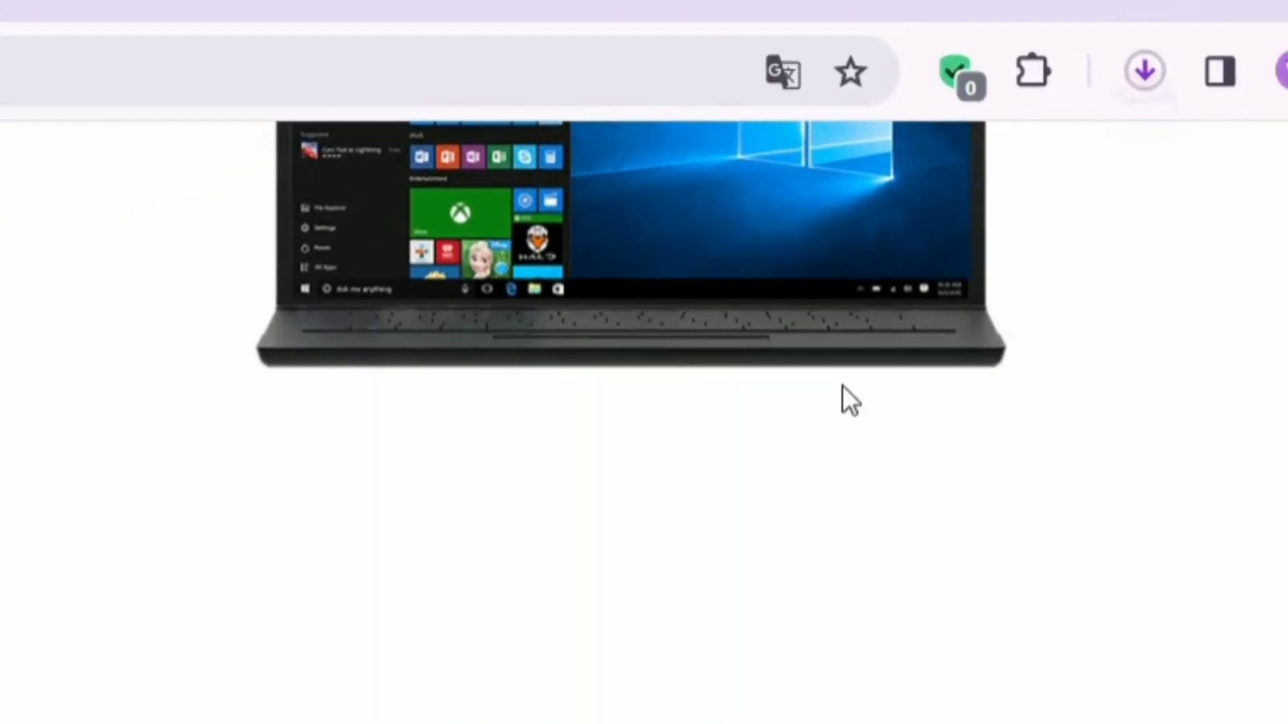
click(980, 118)
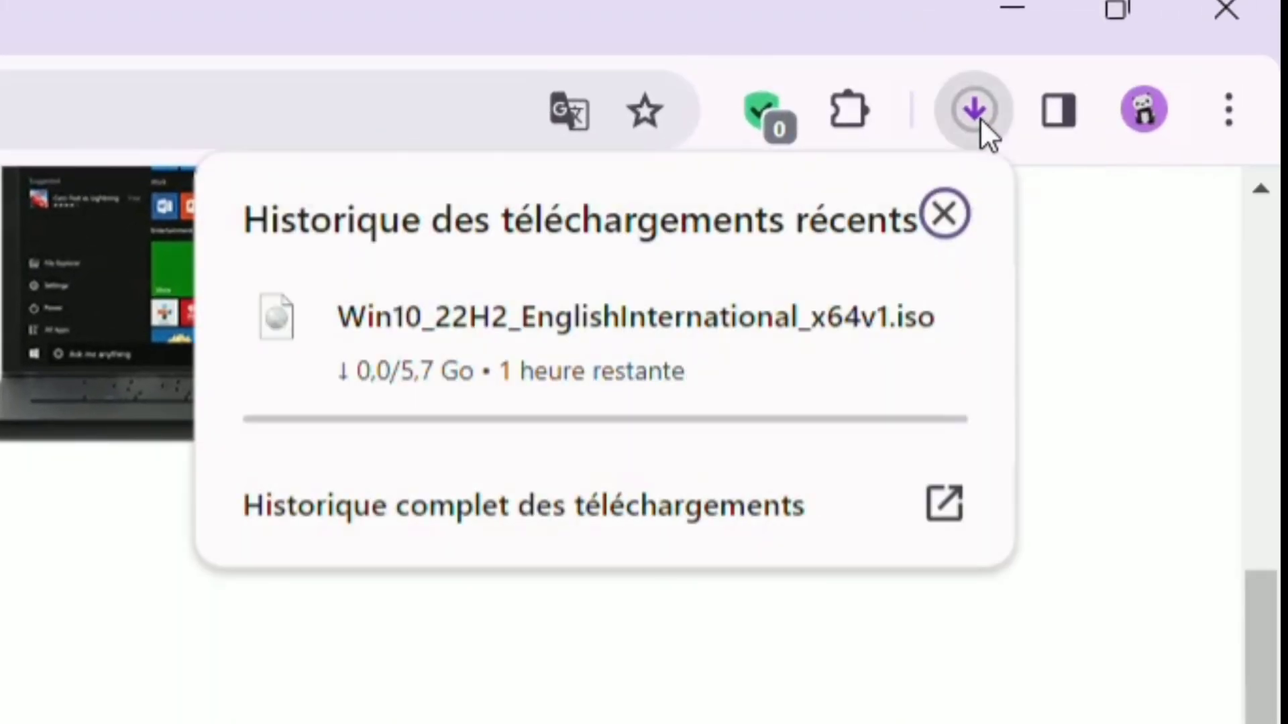
mouse_move(279, 411)
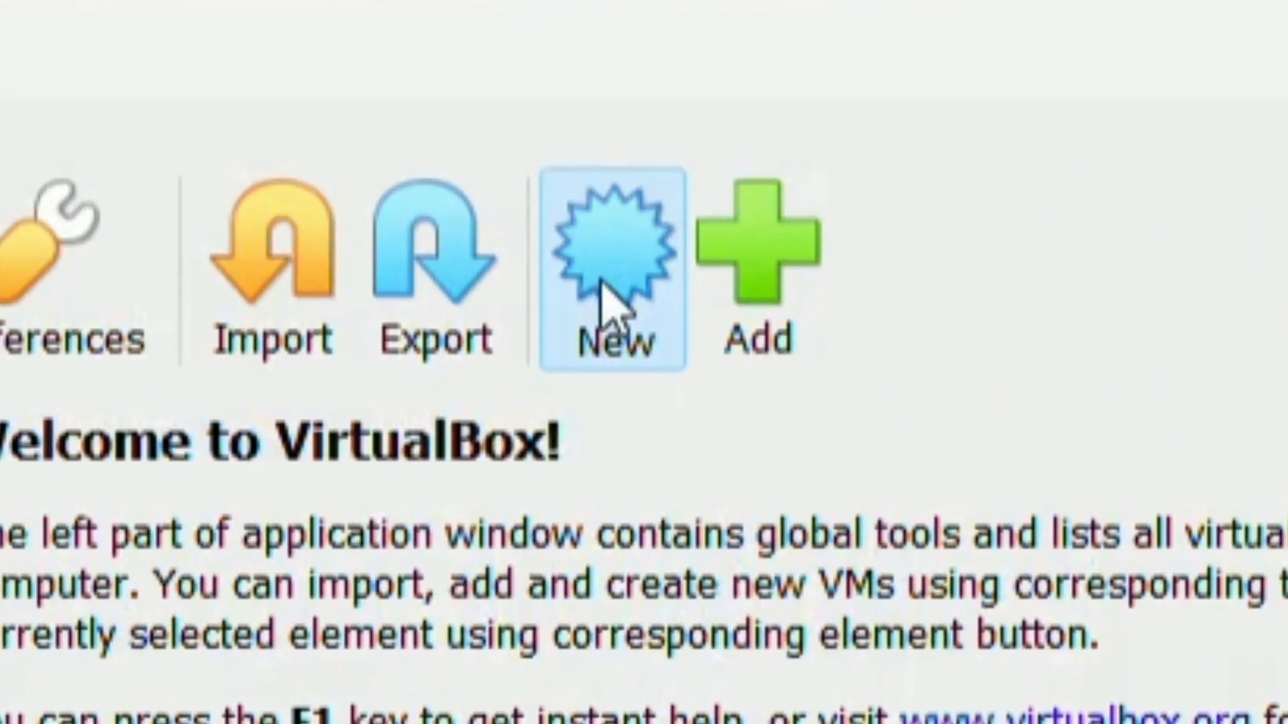
Step: Create a VM named 'Windows 10' using the downloaded Windows 10 ISO, skipping unattended installation
click(607, 302)
text(Wind)
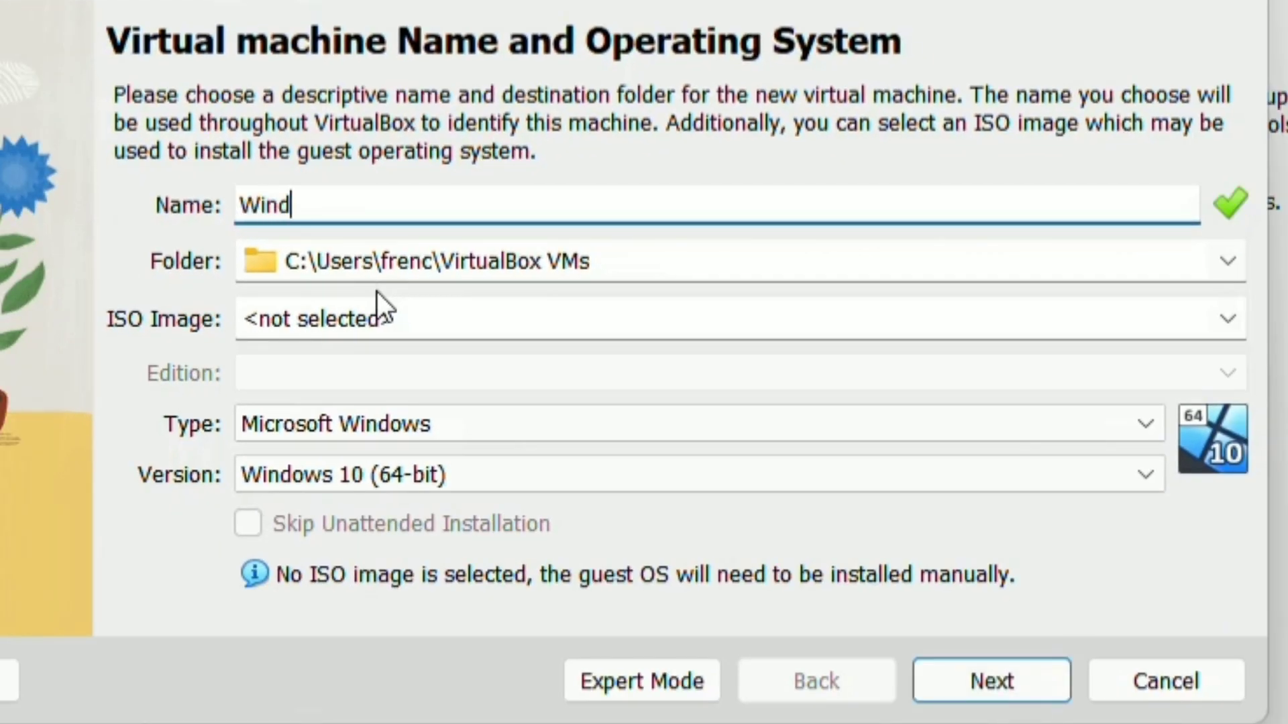
text(ows 10)
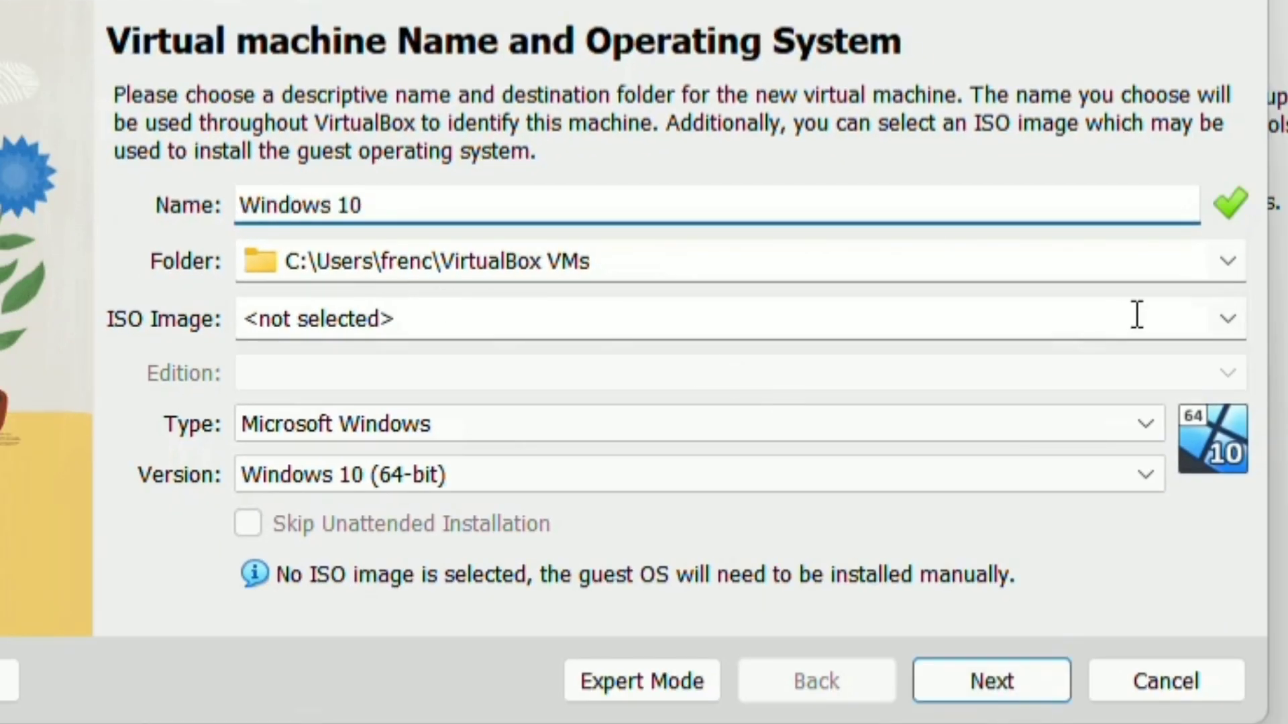
click(1237, 314)
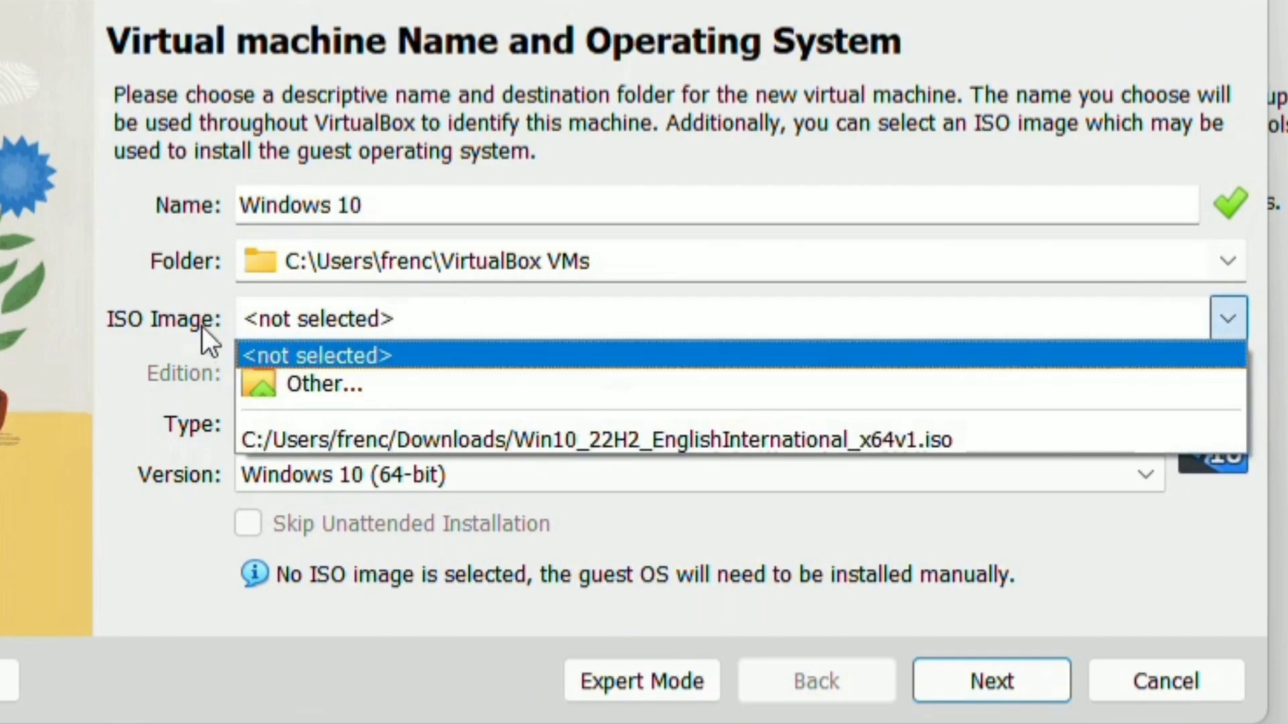
click(323, 386)
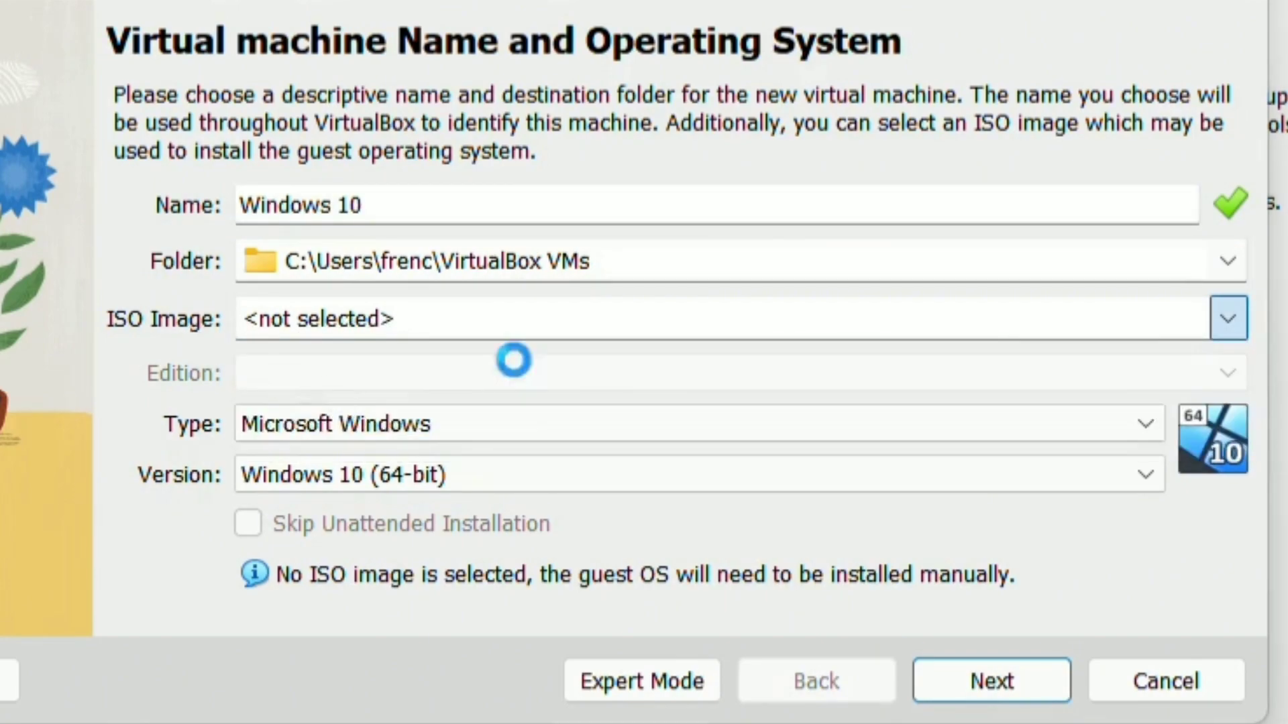
click(474, 352)
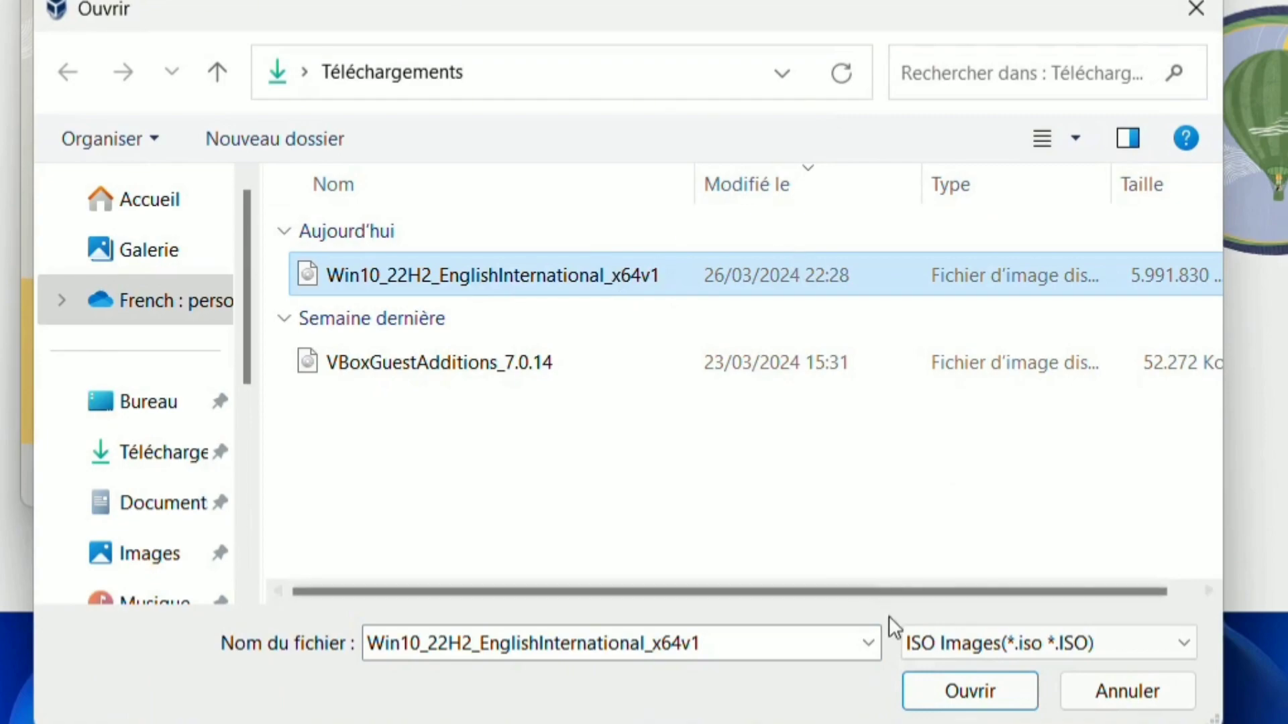
click(951, 691)
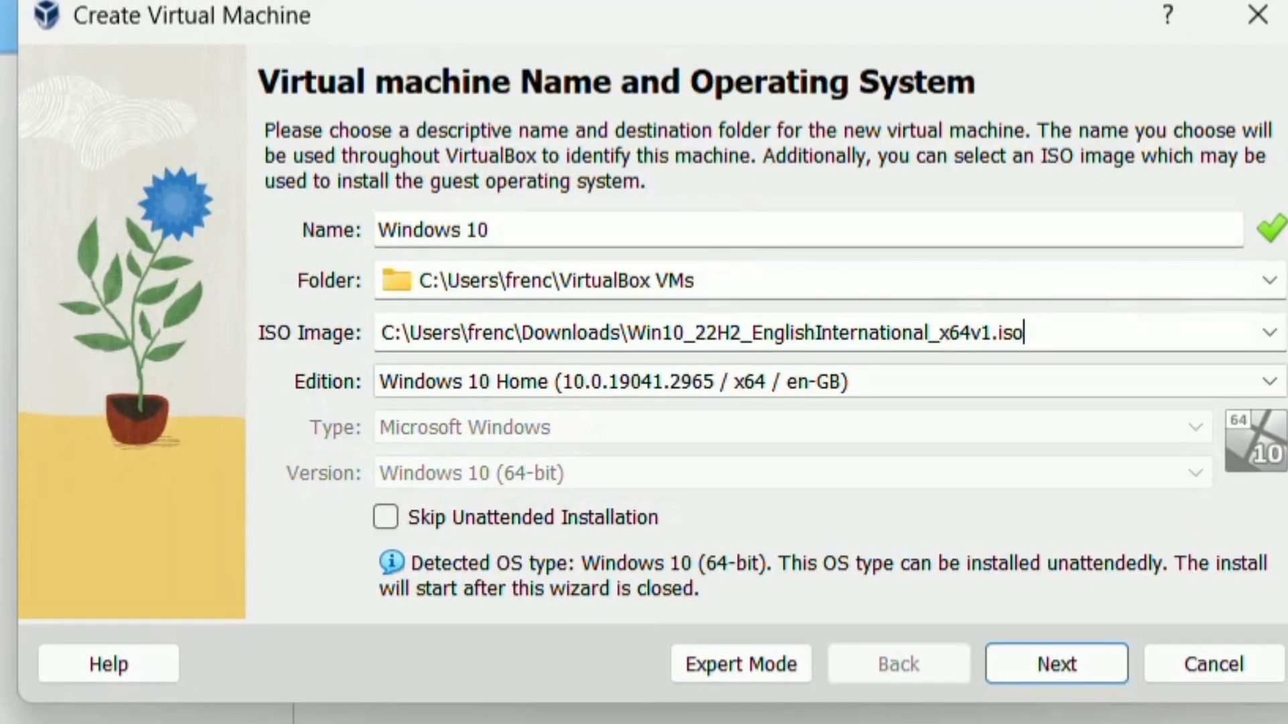
click(415, 513)
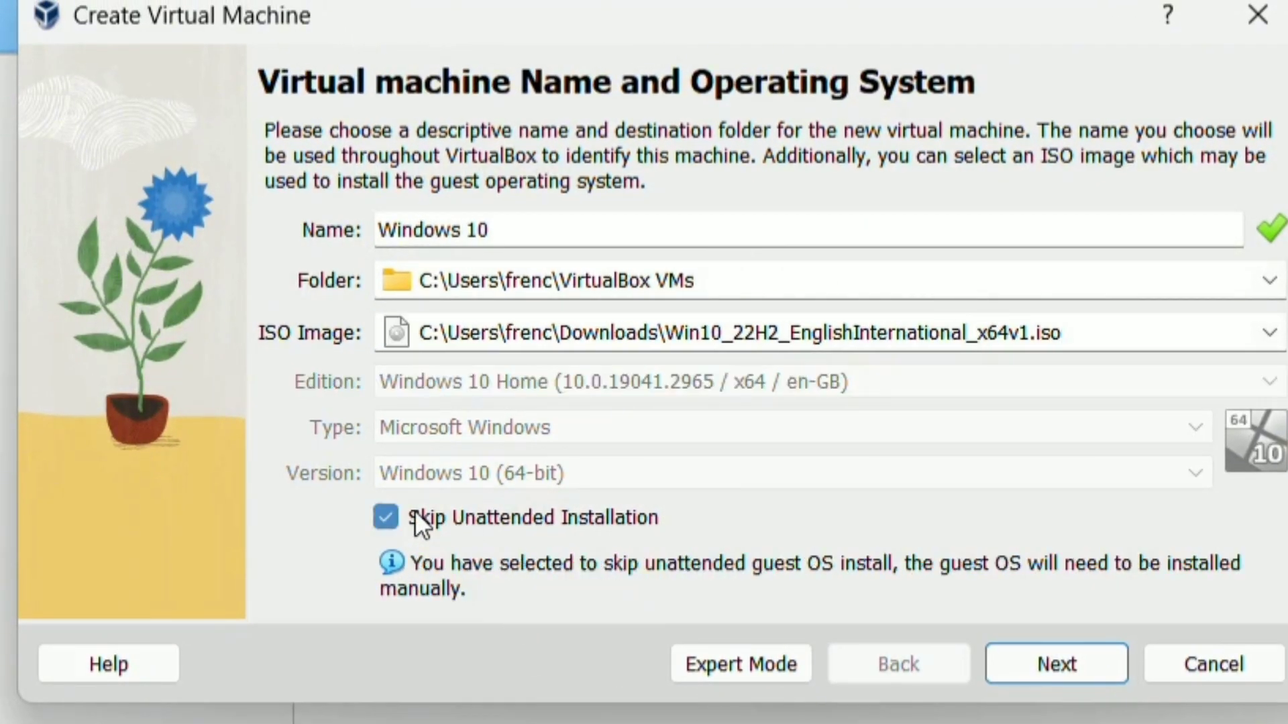
click(1052, 663)
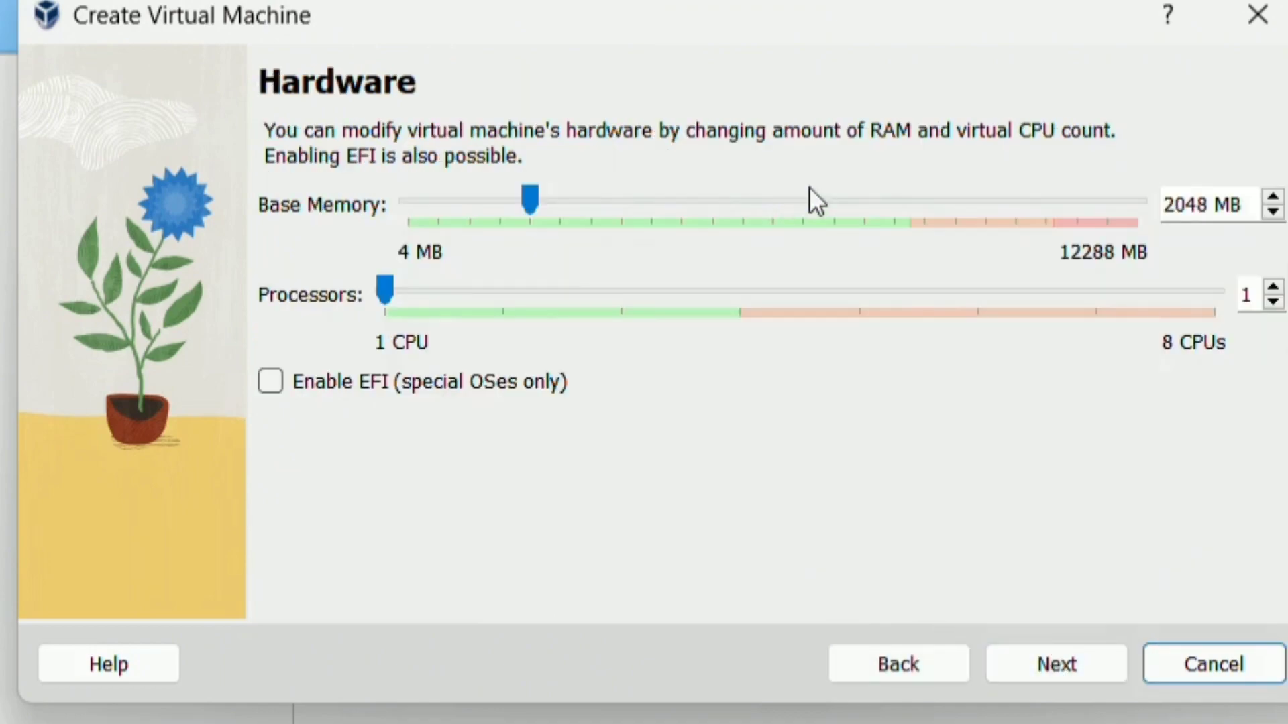
Step: Give the machine 6144 MB memory and 3 processors, and a 60 GB virtual disk
drag(955, 203, 955, 203)
click(956, 202)
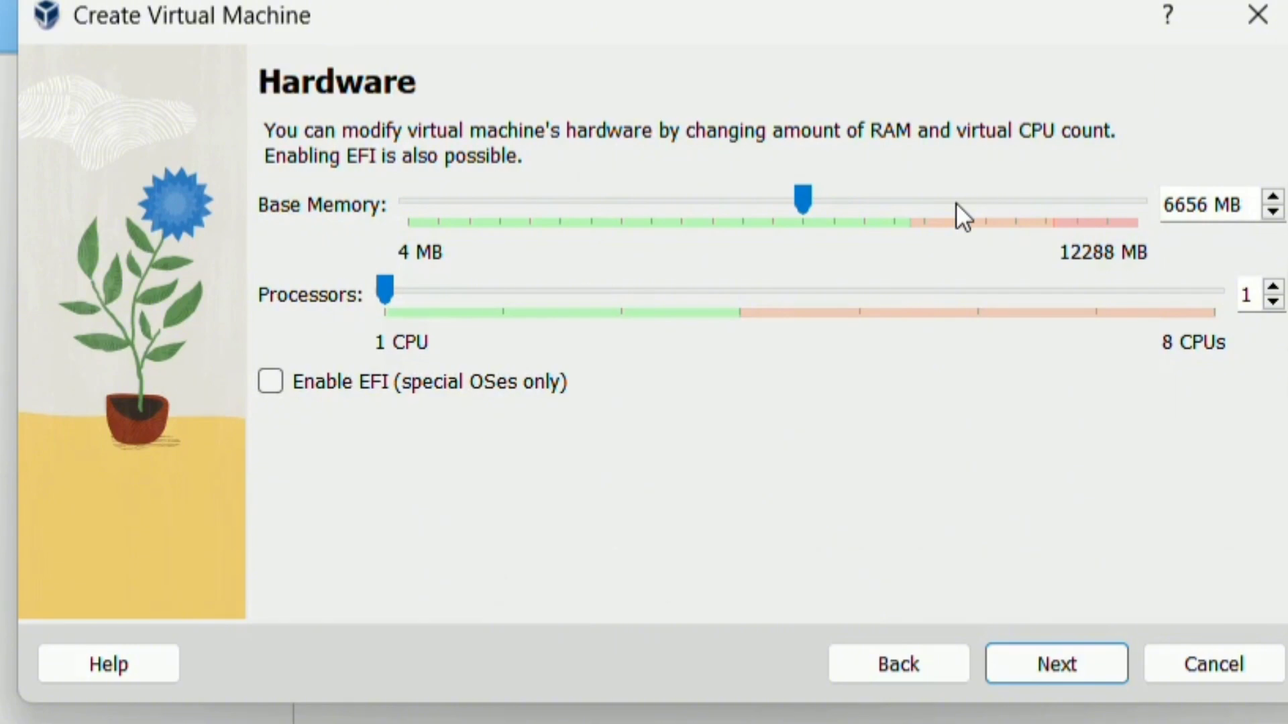
click(643, 231)
drag(642, 287, 643, 299)
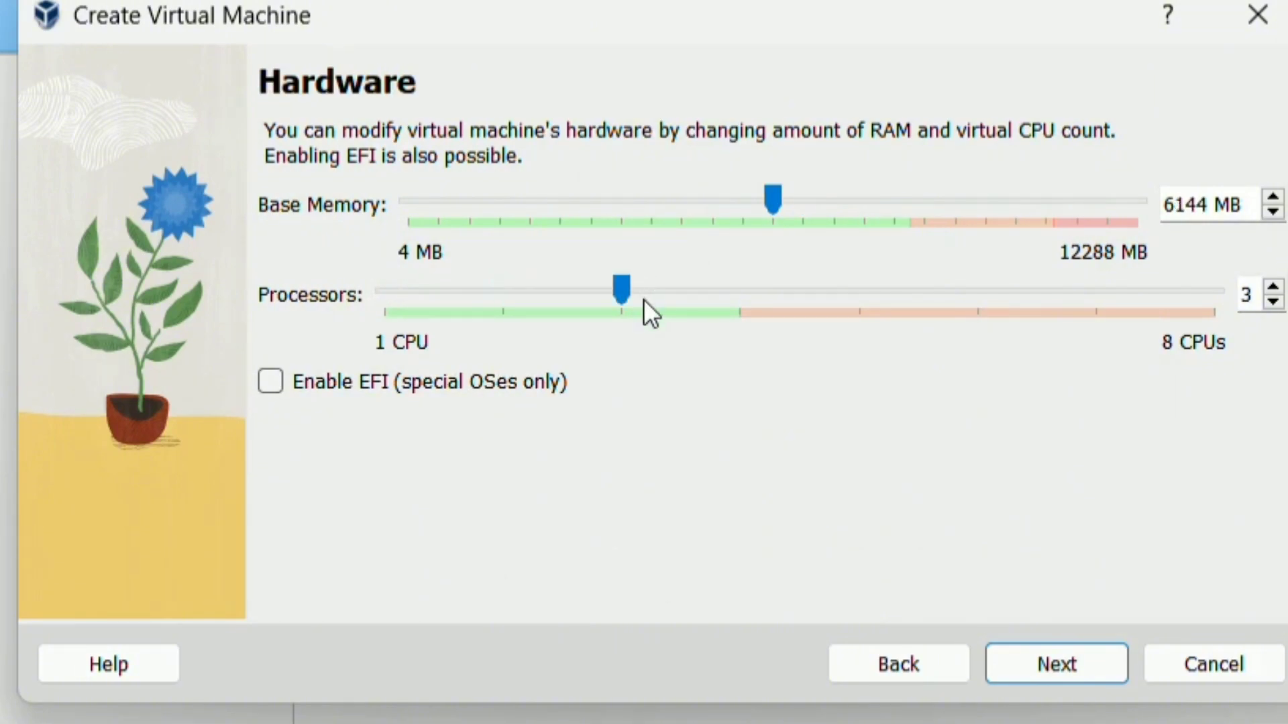
click(1051, 654)
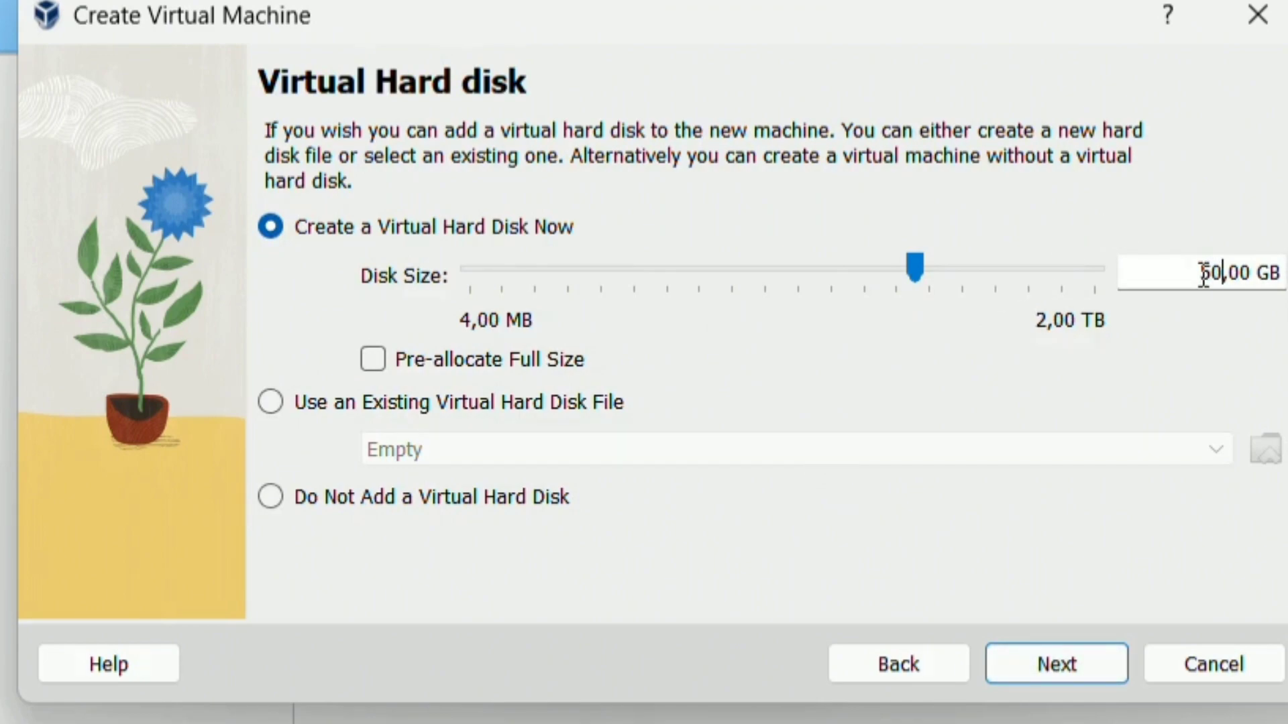
key(BackSpace)
key(BackSpace)
text(6)
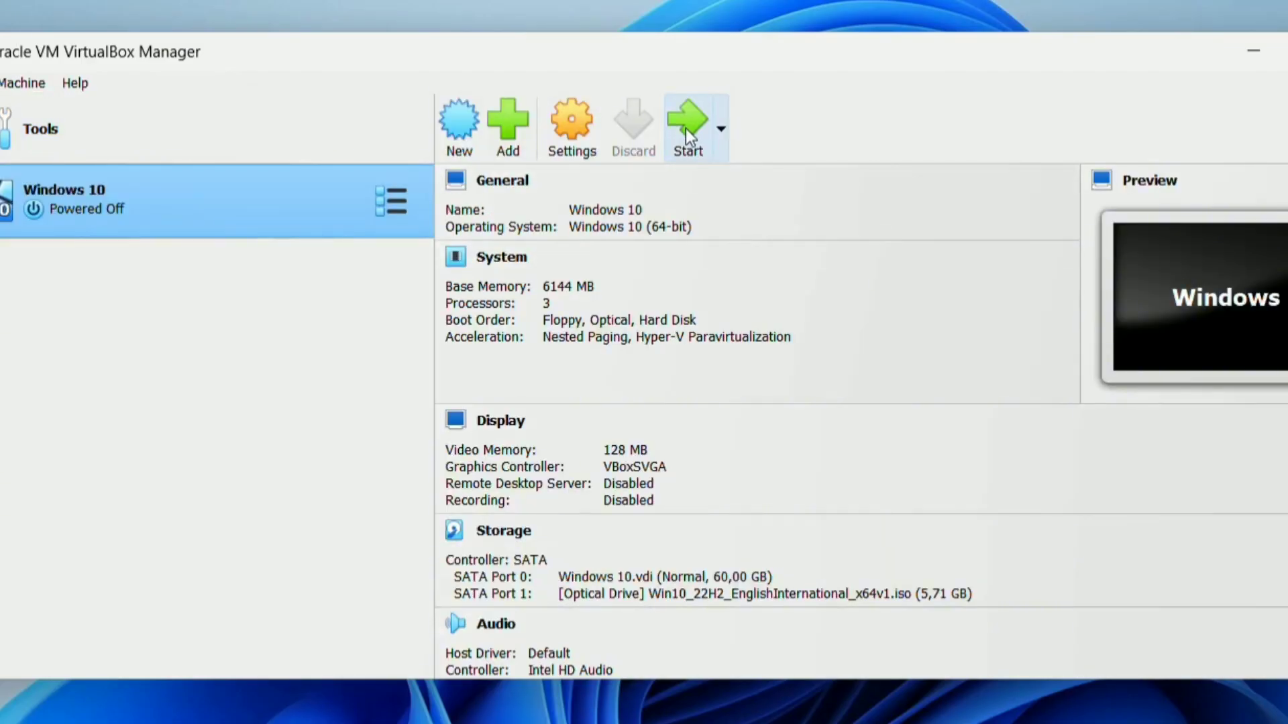
Step: In System settings, untick Floppy, move it below Hard Disk in the boot order, and save
click(564, 135)
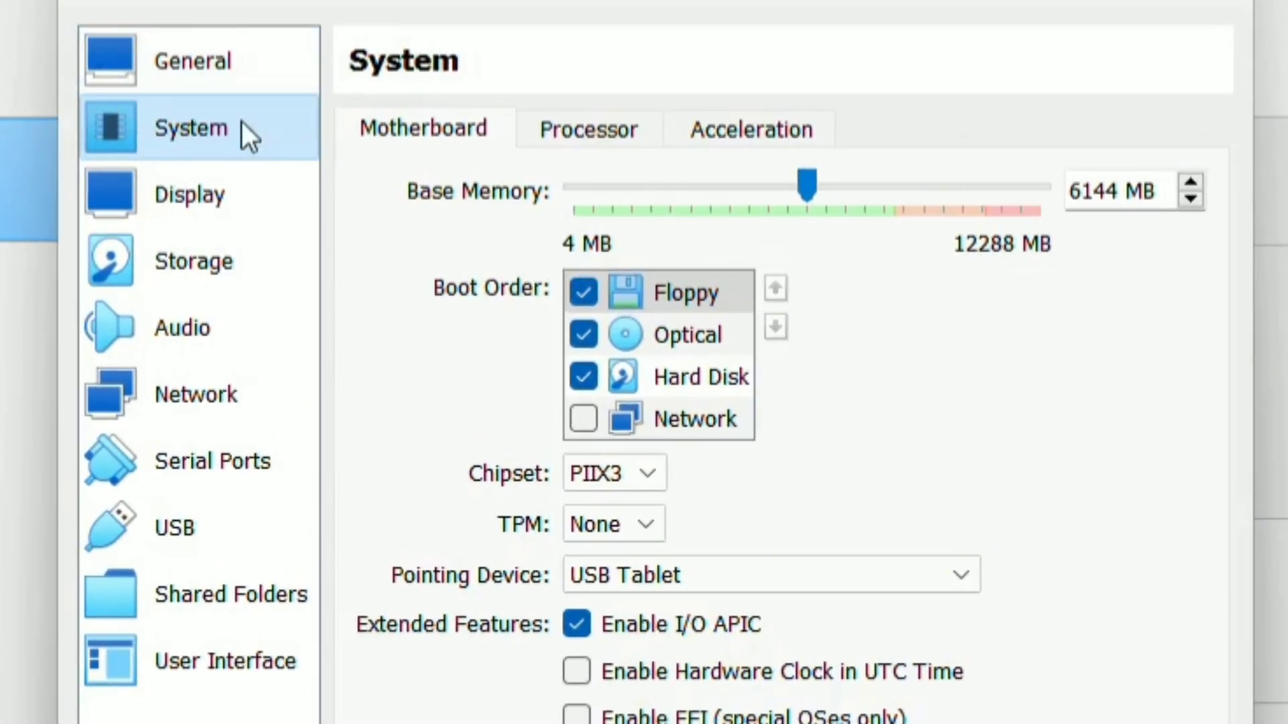
click(583, 293)
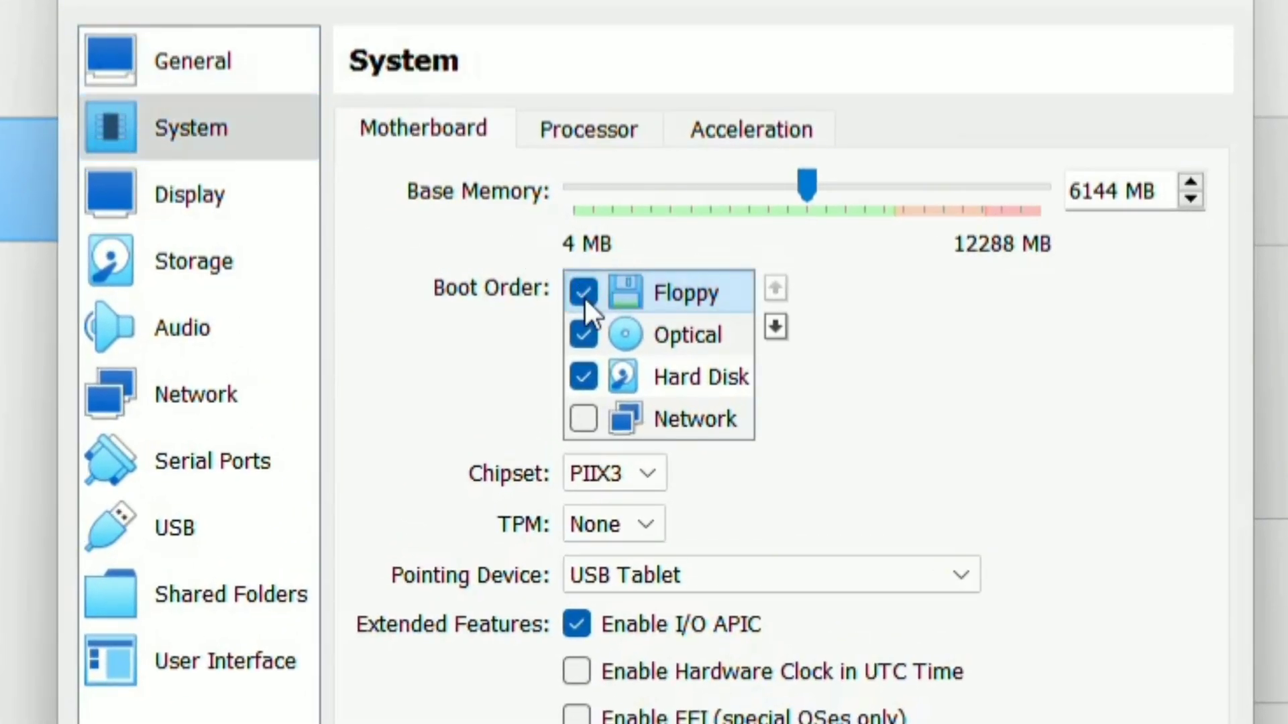
click(778, 328)
click(782, 327)
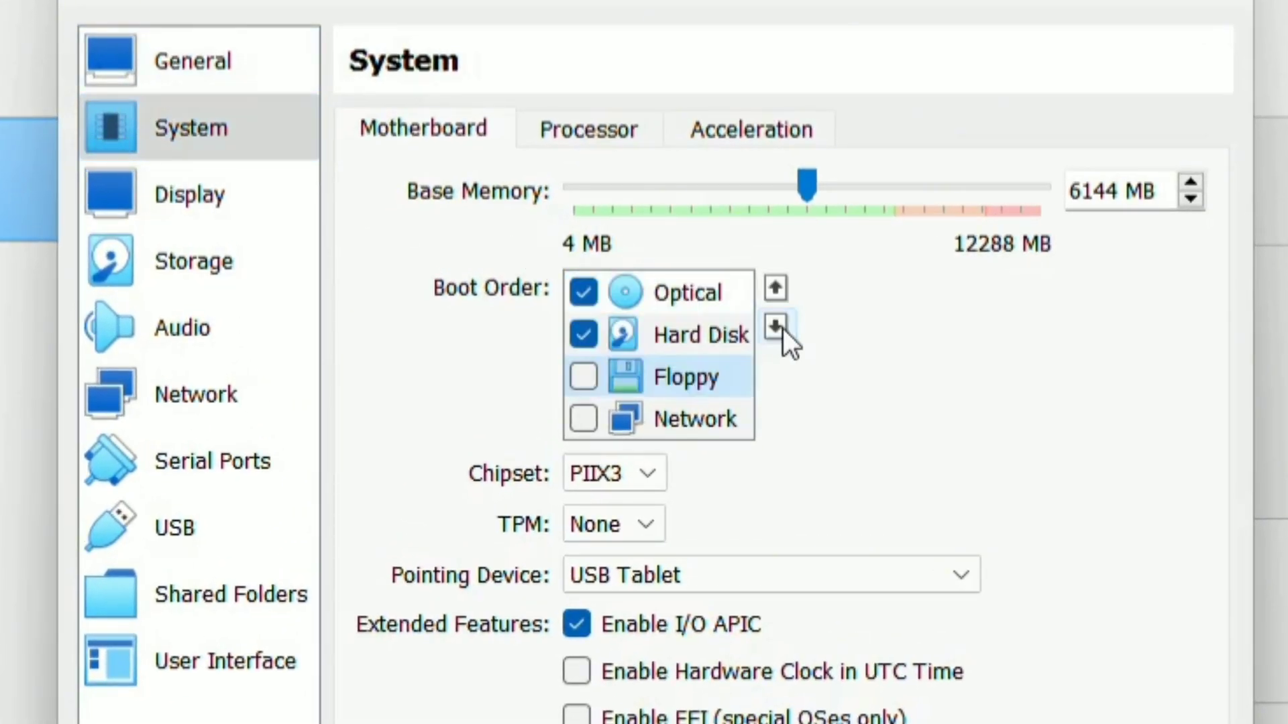
click(208, 173)
click(167, 90)
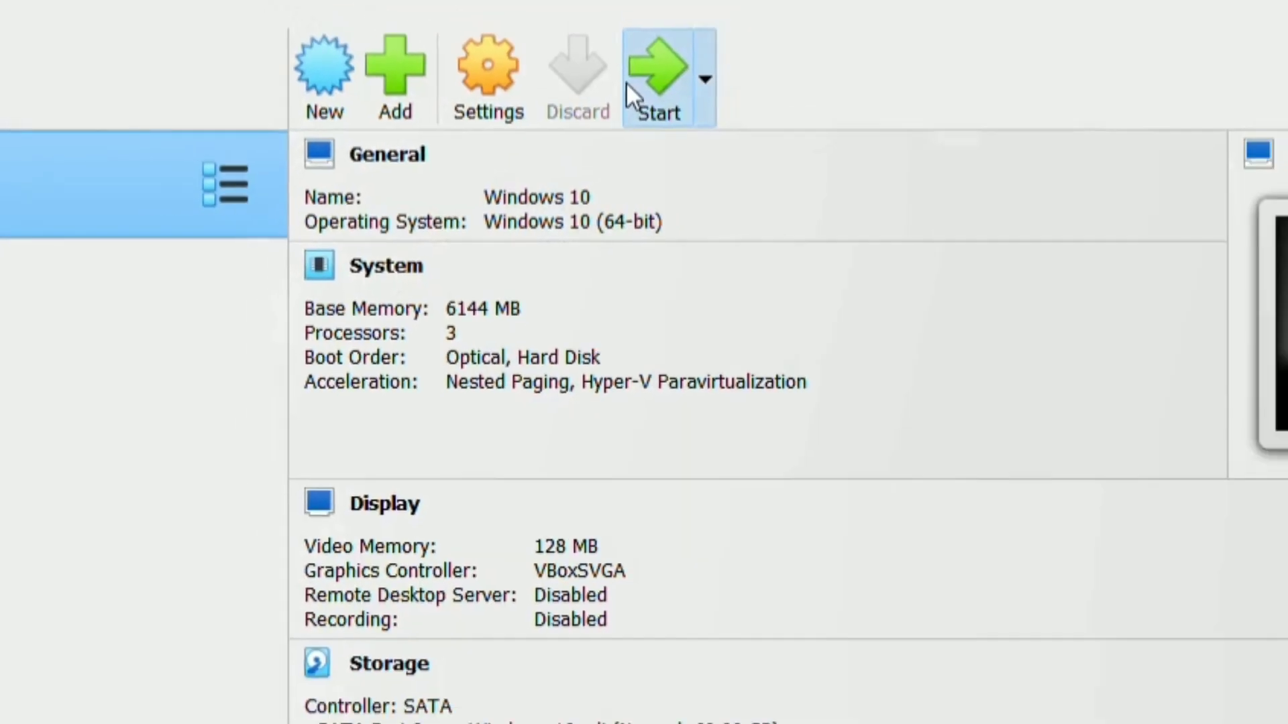
Step: Start the Windows 10 VM and switch it to Full-screen Mode
click(631, 84)
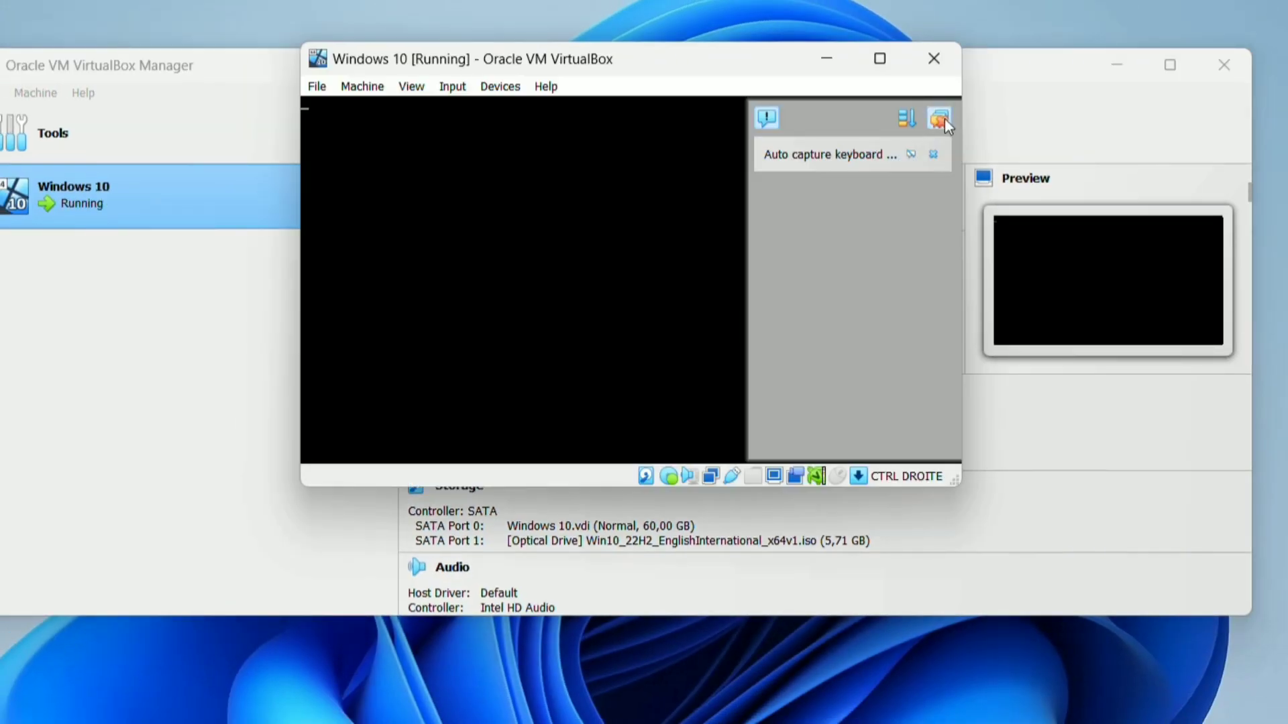
click(939, 118)
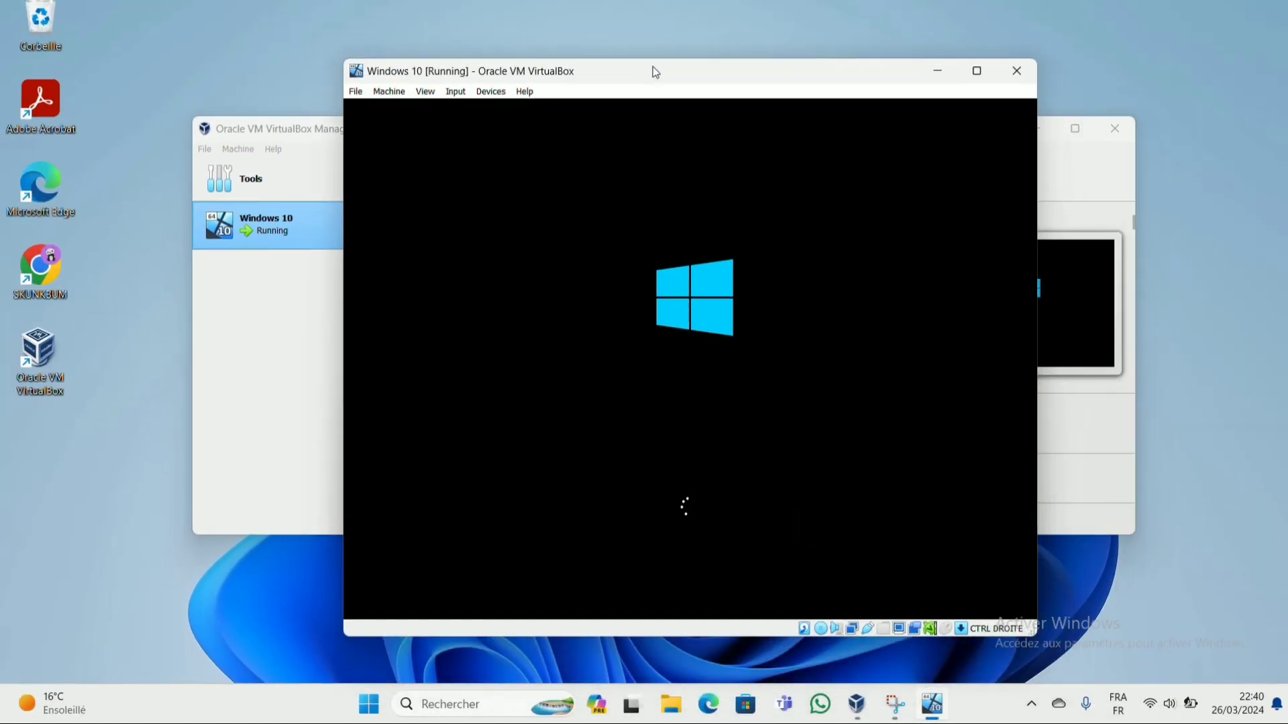
click(974, 72)
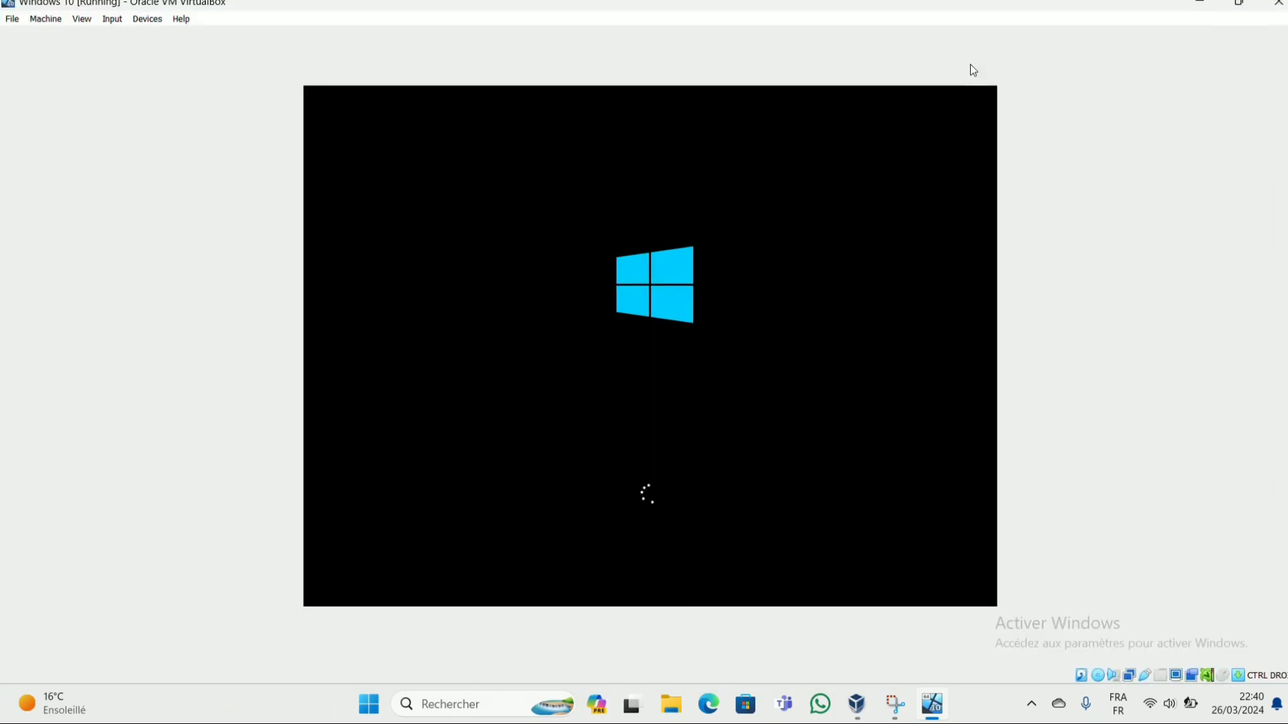
click(82, 19)
click(116, 34)
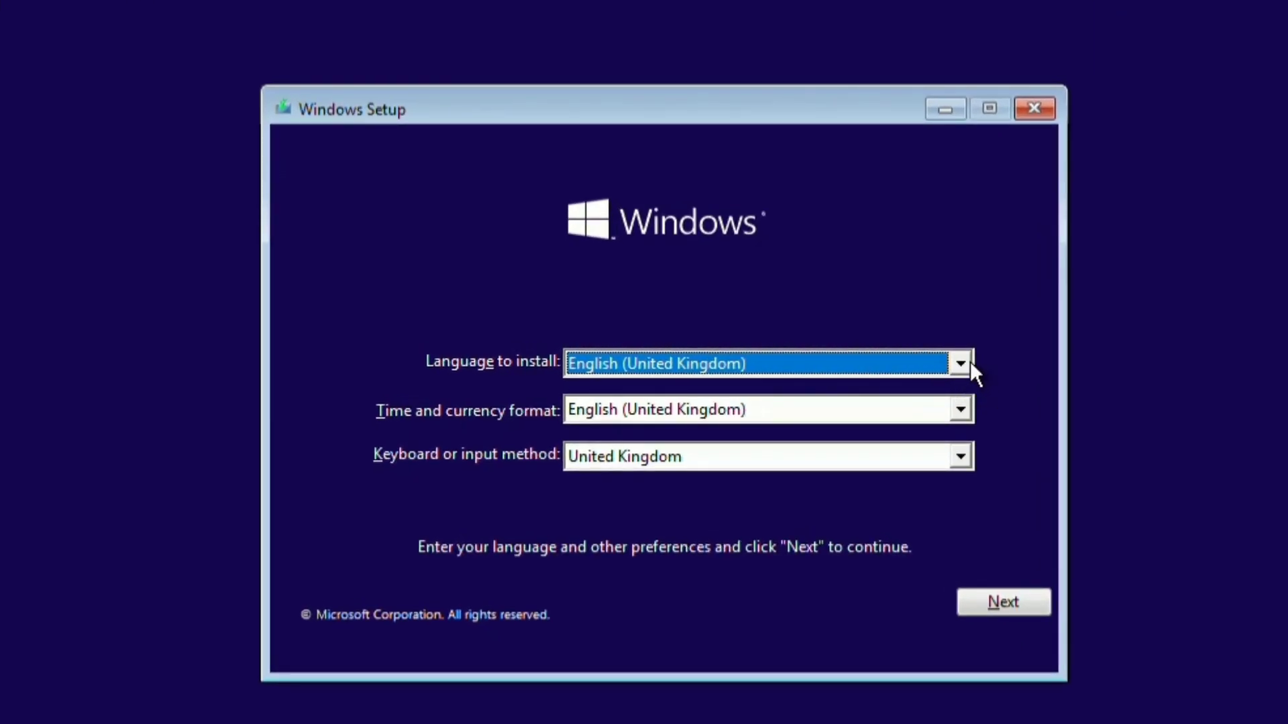
Step: Keep English (United Kingdom) for language and formats, choose the French keyboard, and continue
click(961, 364)
click(1004, 383)
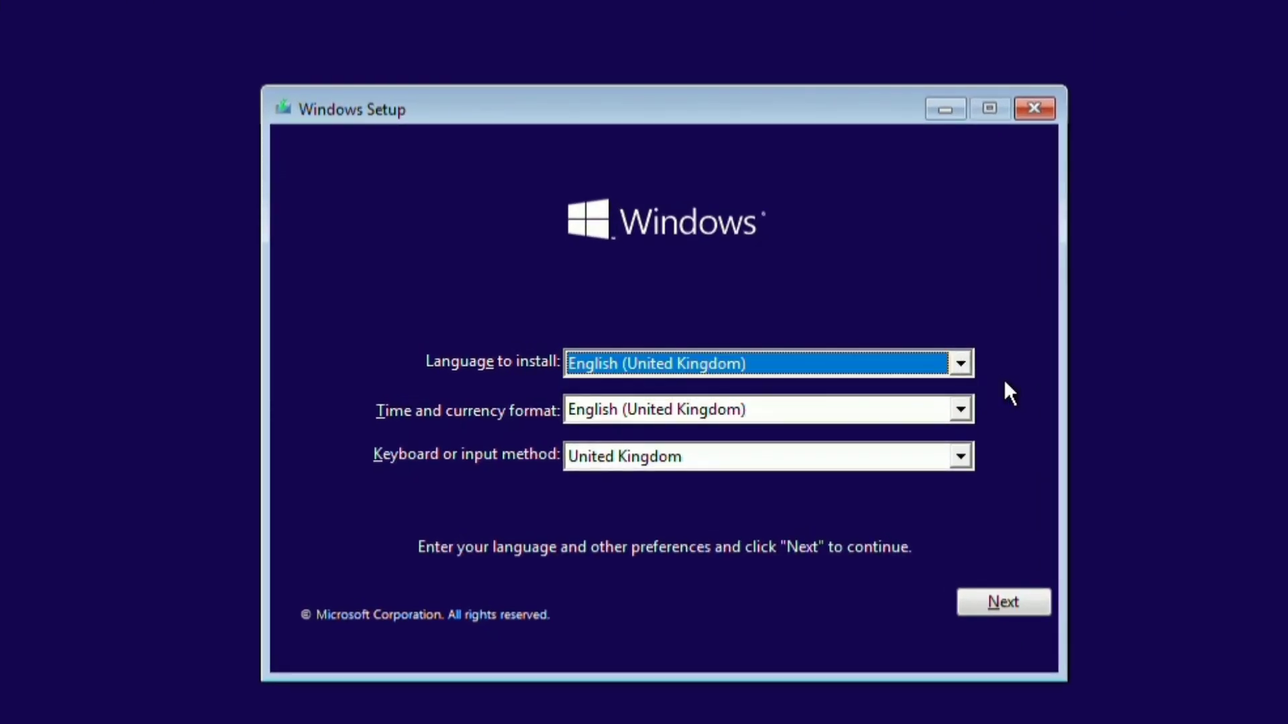
click(963, 401)
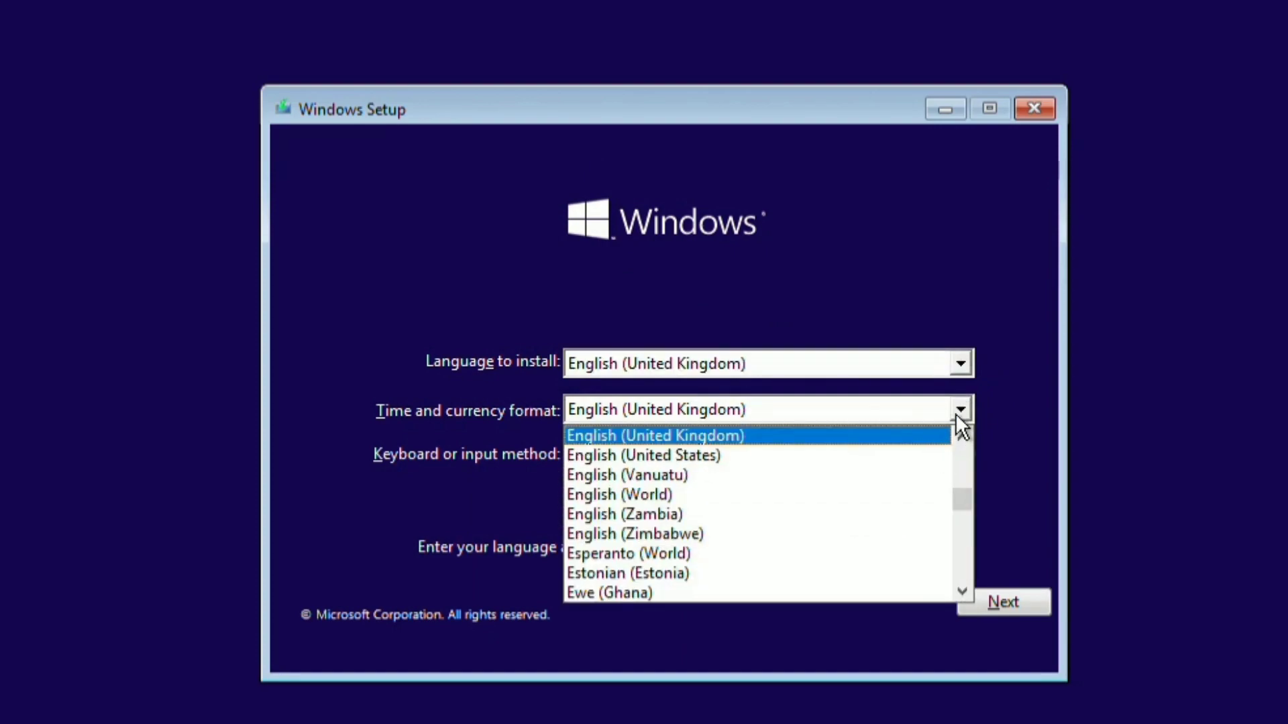
click(958, 411)
click(963, 459)
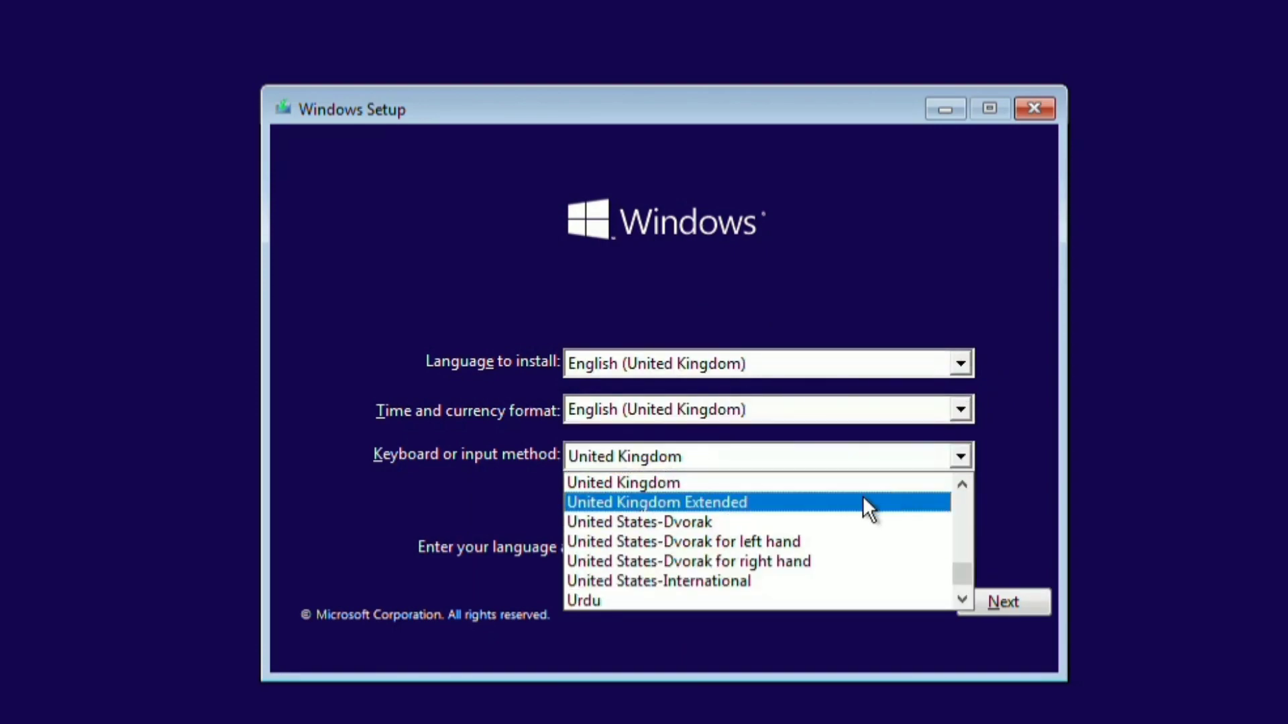
key(f)
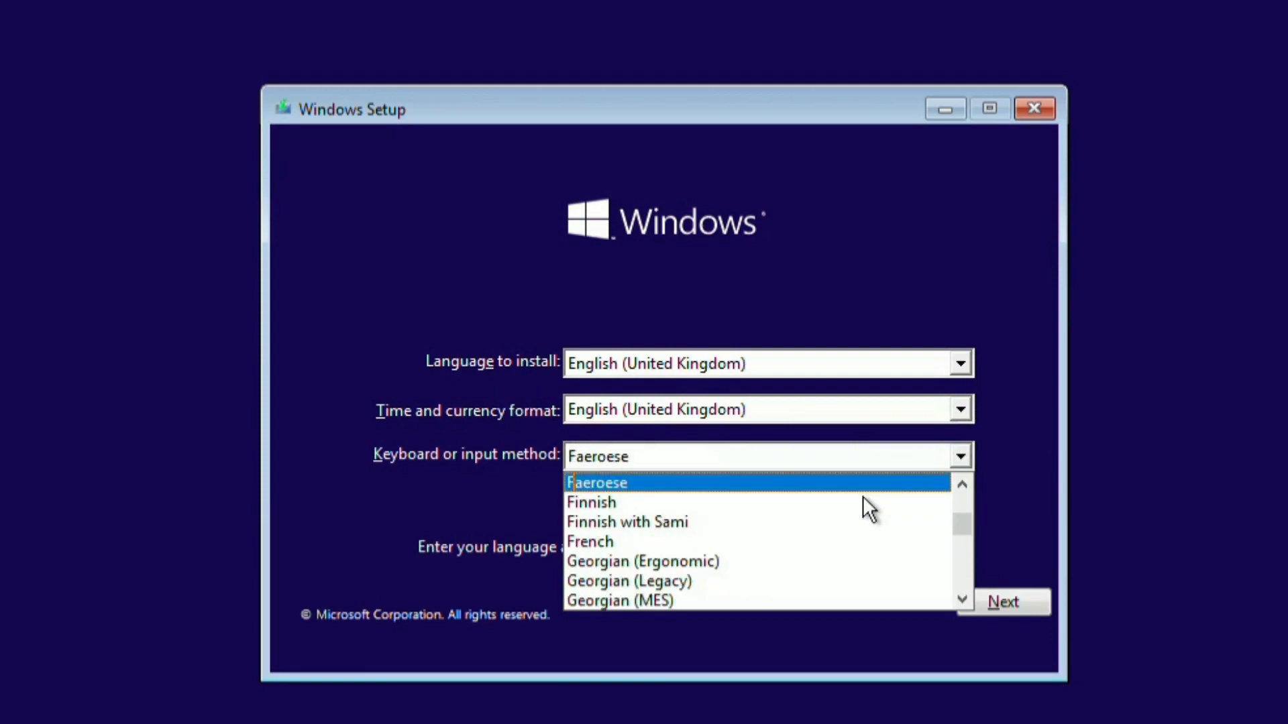
click(671, 541)
click(983, 601)
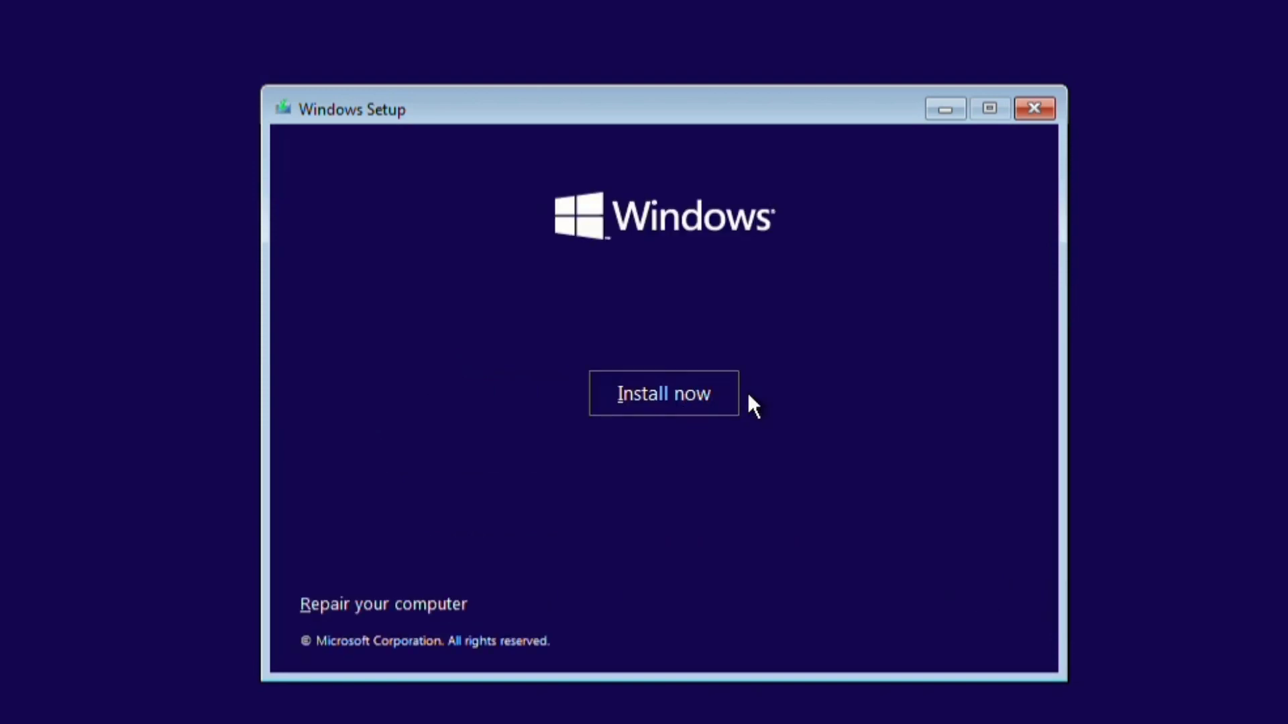
Step: Click Install now, skip the product key, and select Windows 10 Pro as the edition
click(667, 399)
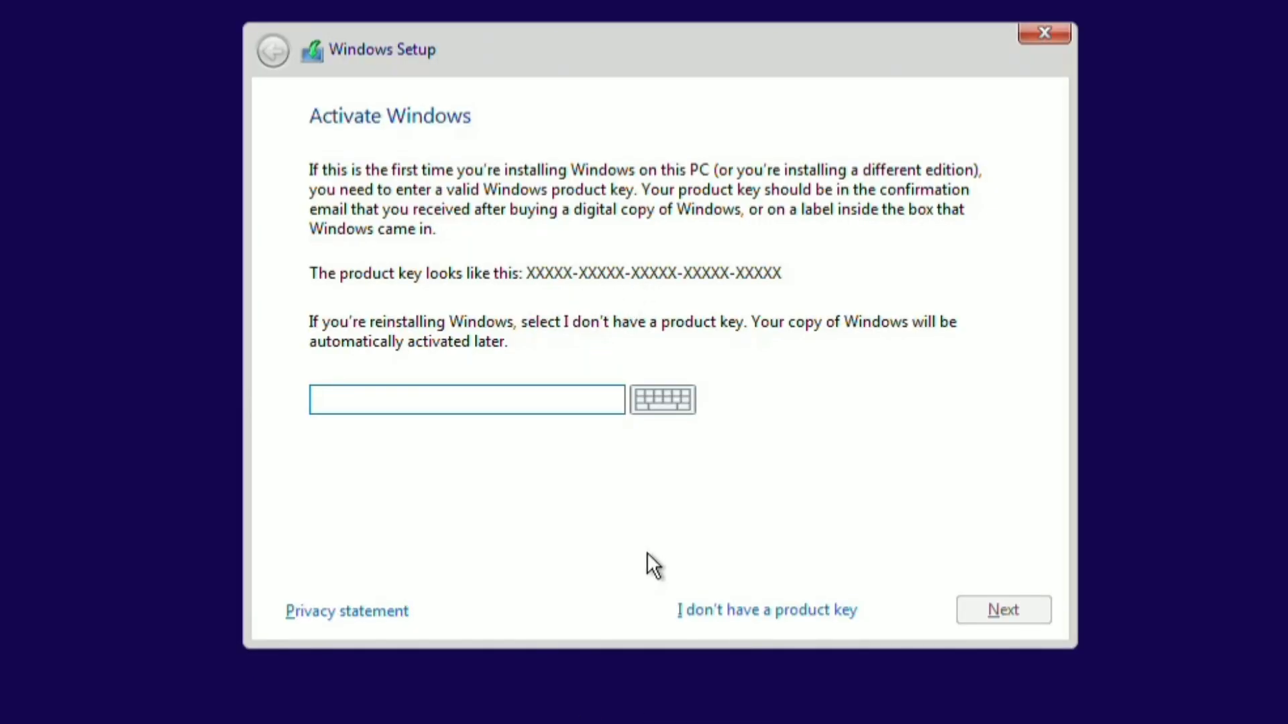
click(731, 609)
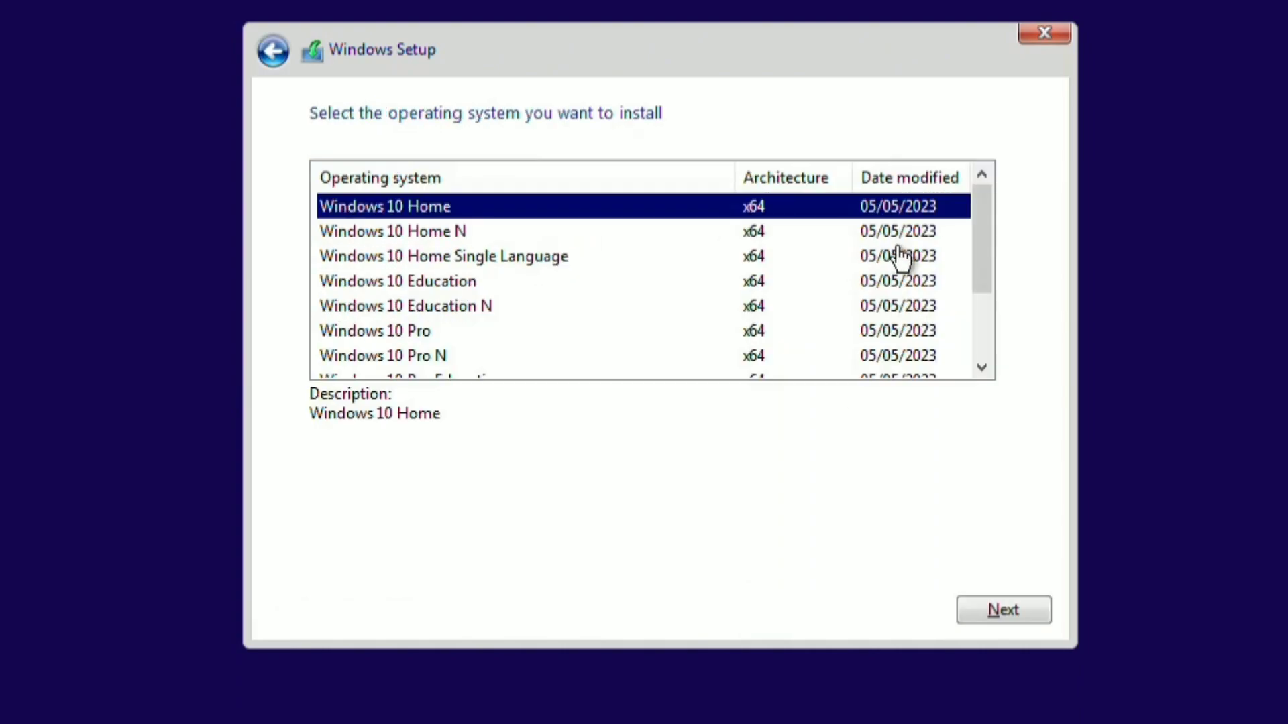
drag(991, 235, 997, 303)
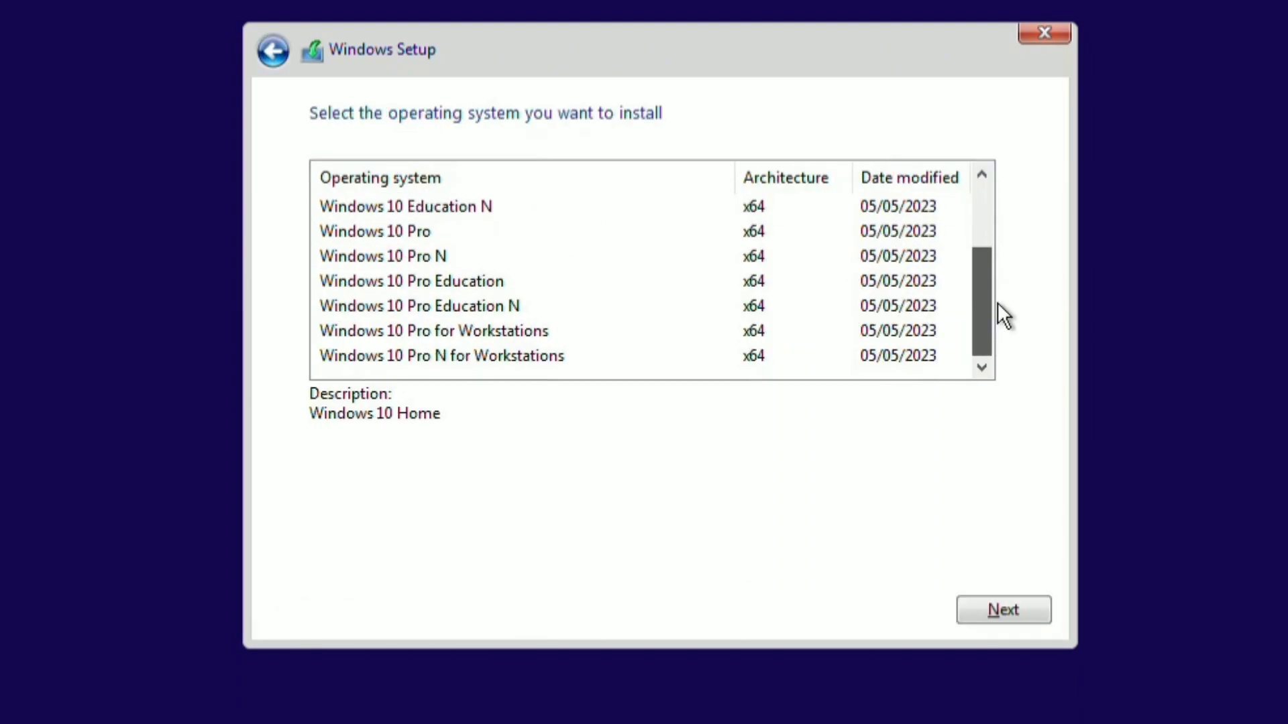
click(370, 233)
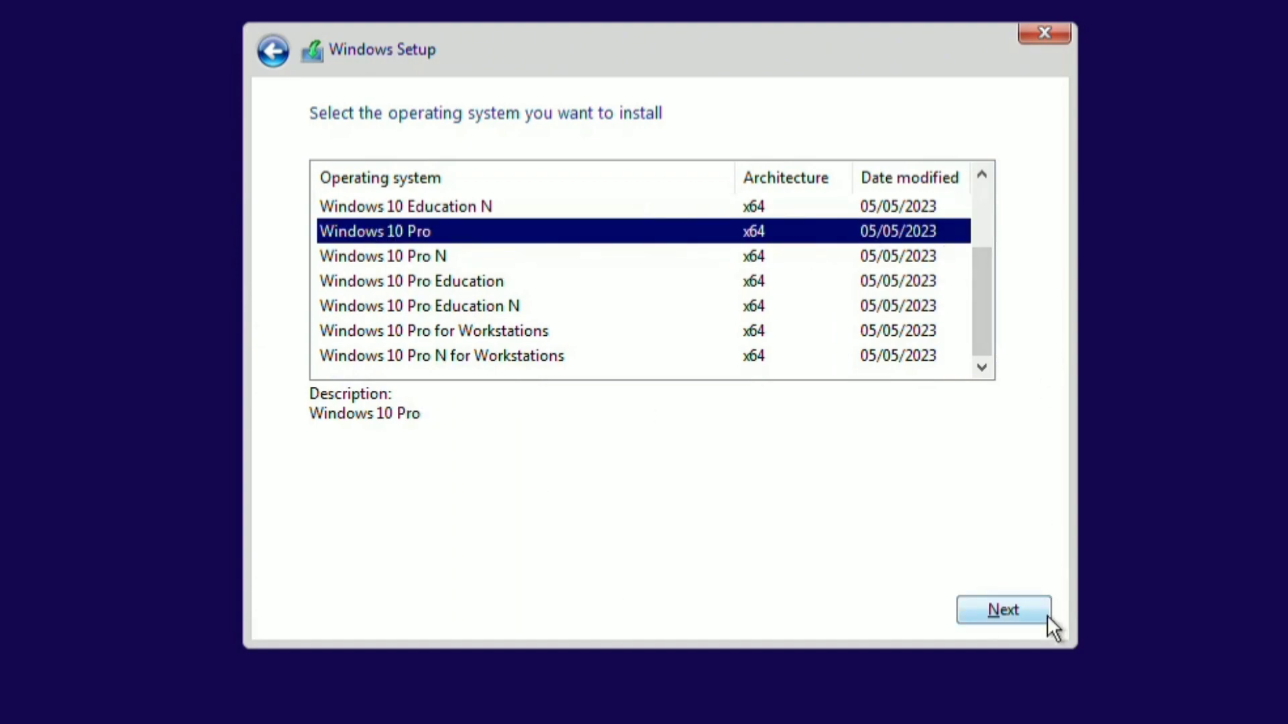
click(1023, 612)
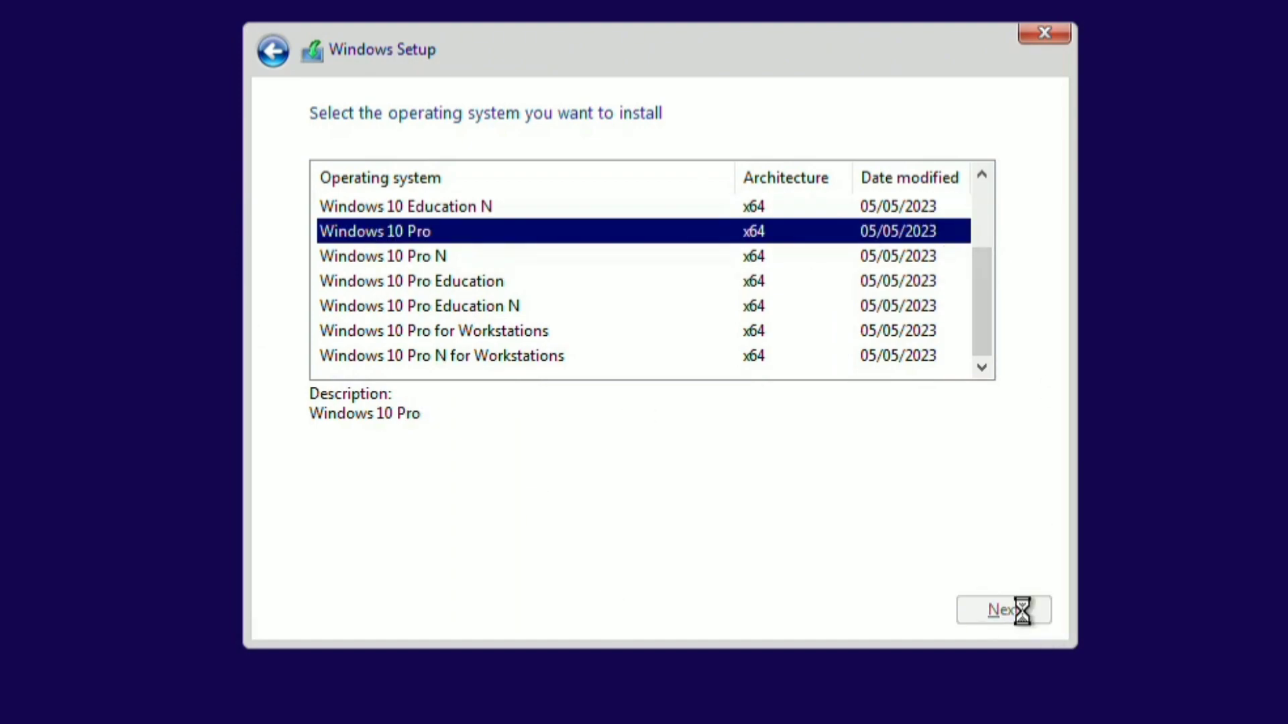
Step: Accept the licence terms and run a Custom install onto Drive 0's unallocated space
click(318, 550)
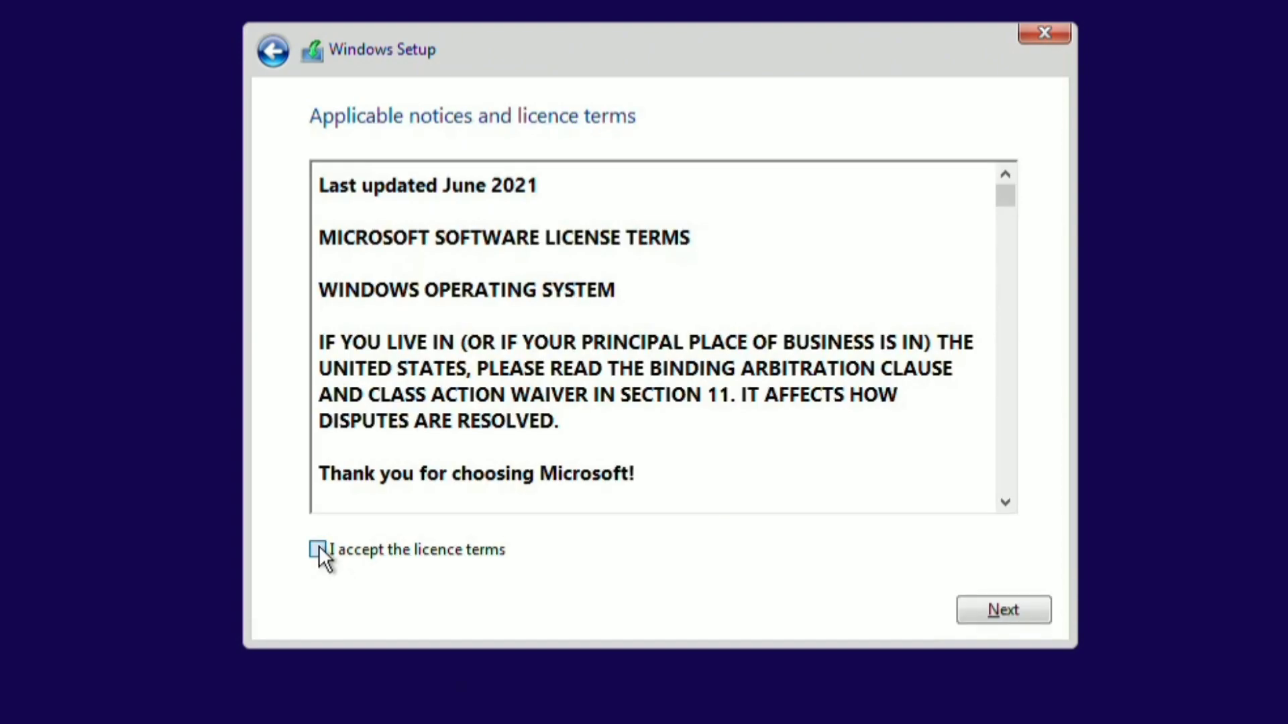
click(1039, 608)
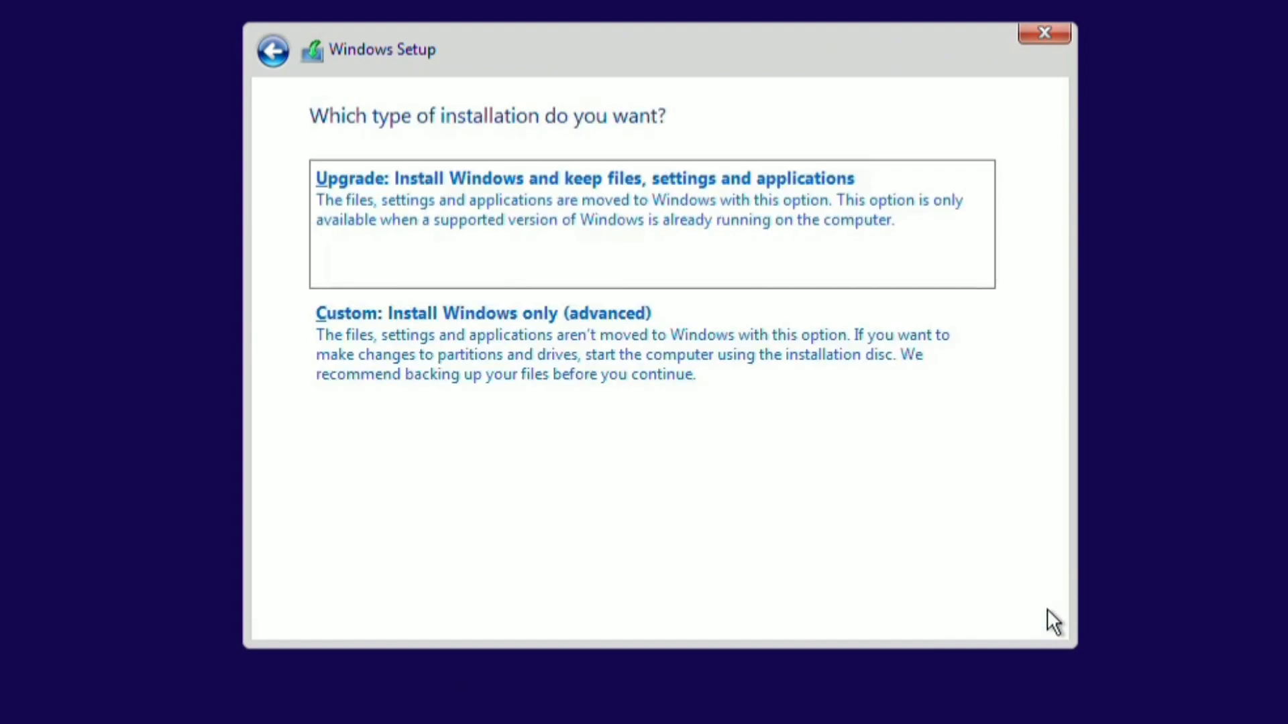
click(501, 314)
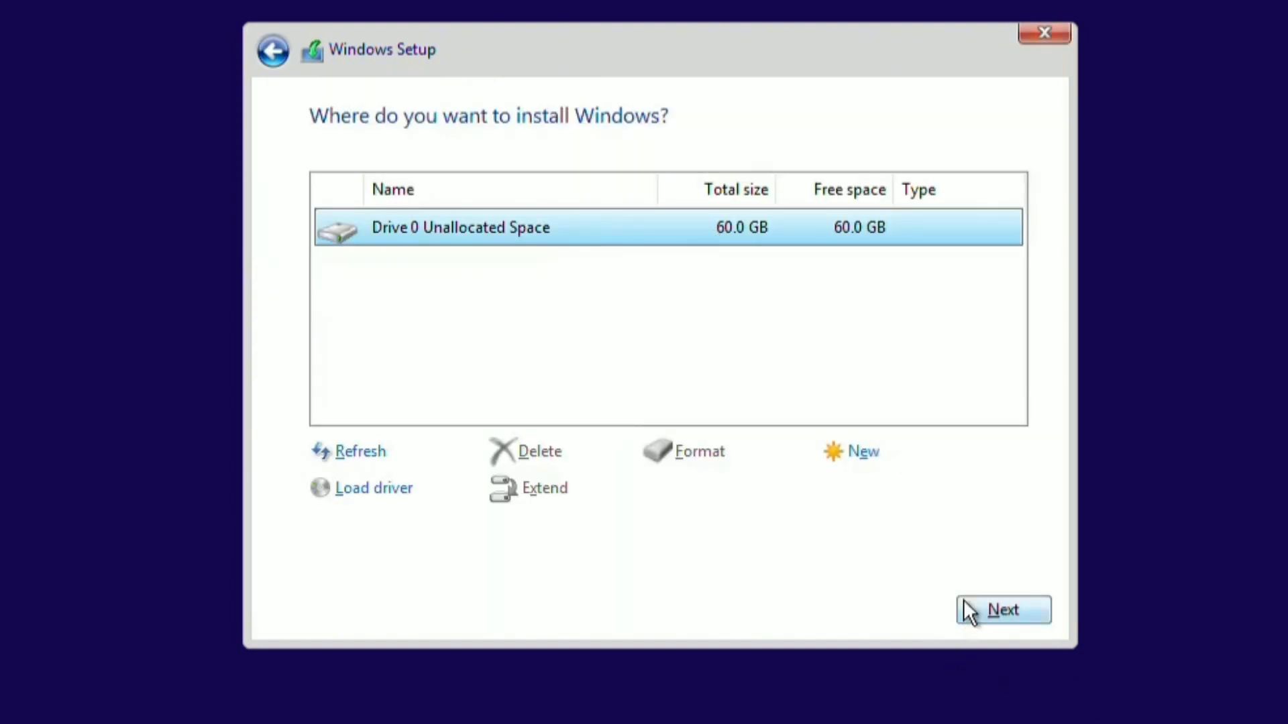
click(992, 602)
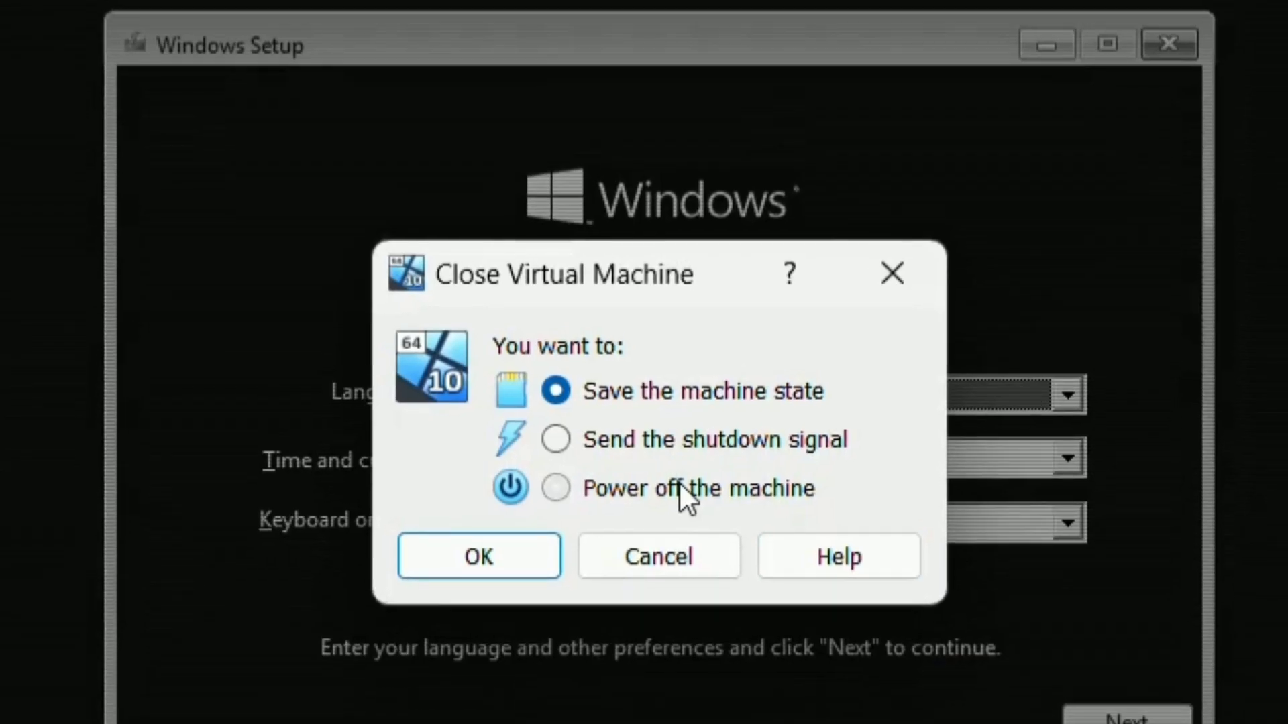
Step: Power off the VM, untick Optical so it boots from Hard Disk only, and start it again
click(678, 488)
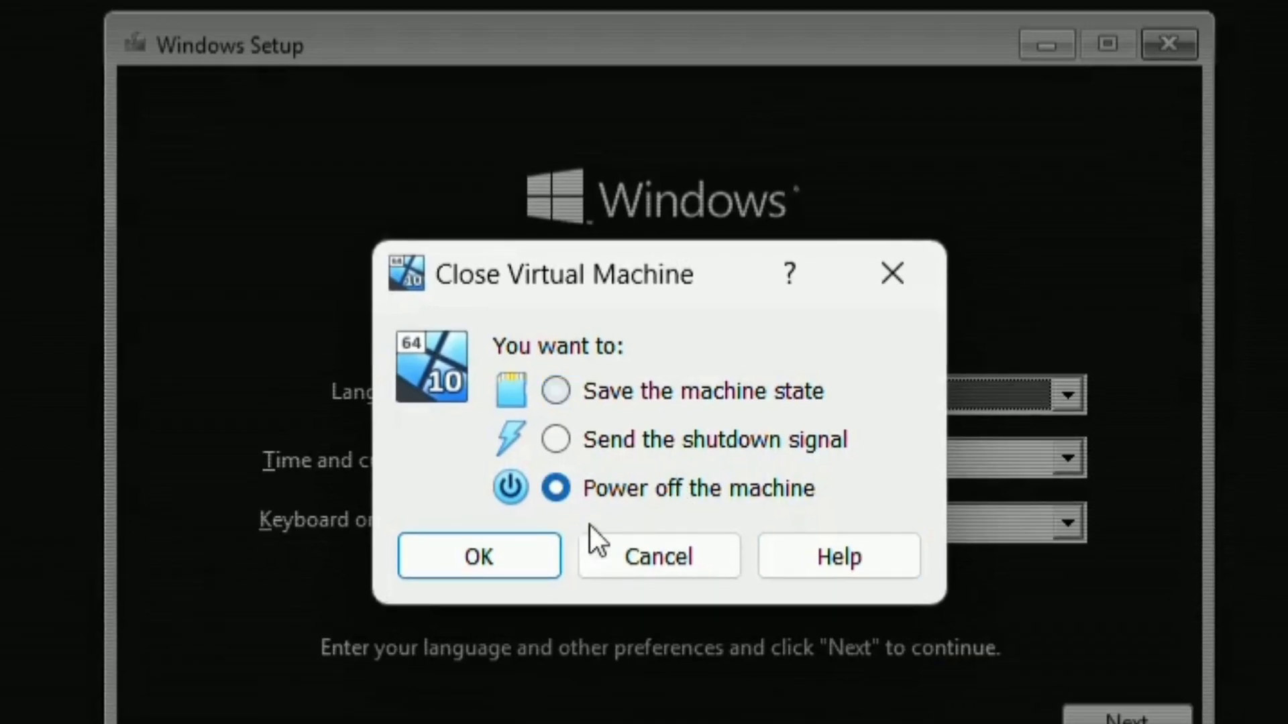
click(507, 560)
click(530, 76)
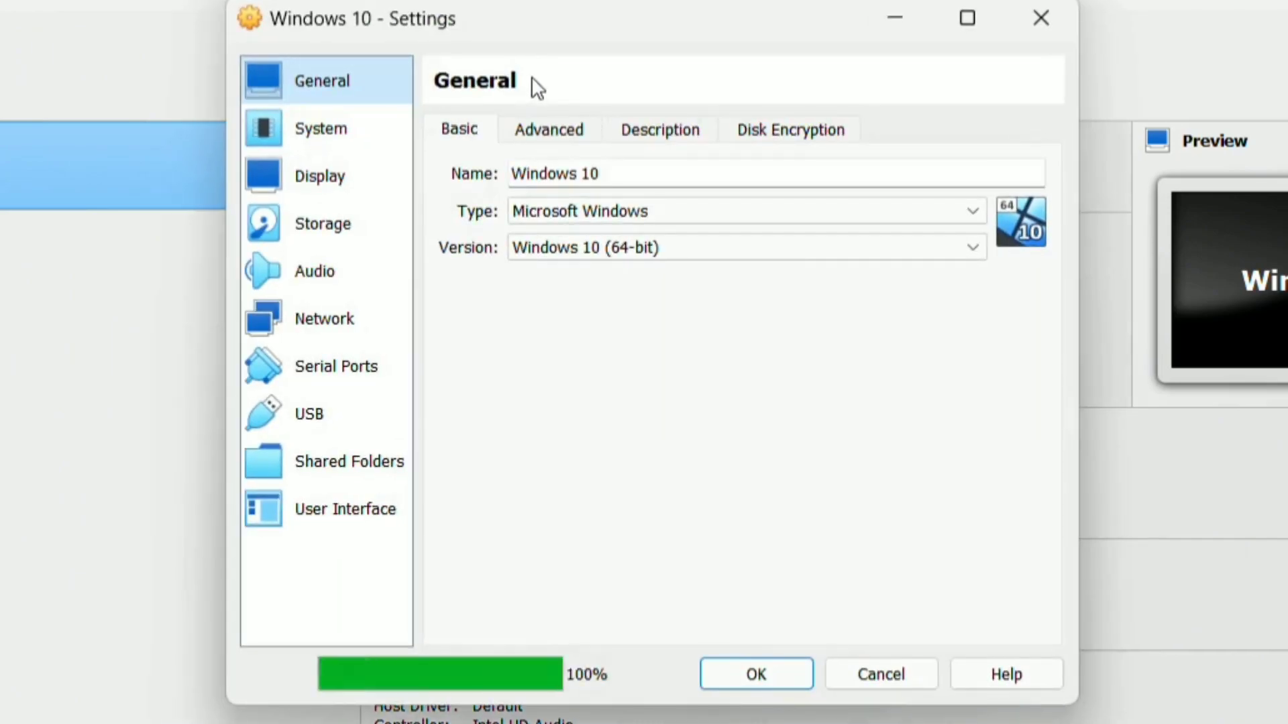
click(320, 128)
click(601, 245)
click(738, 271)
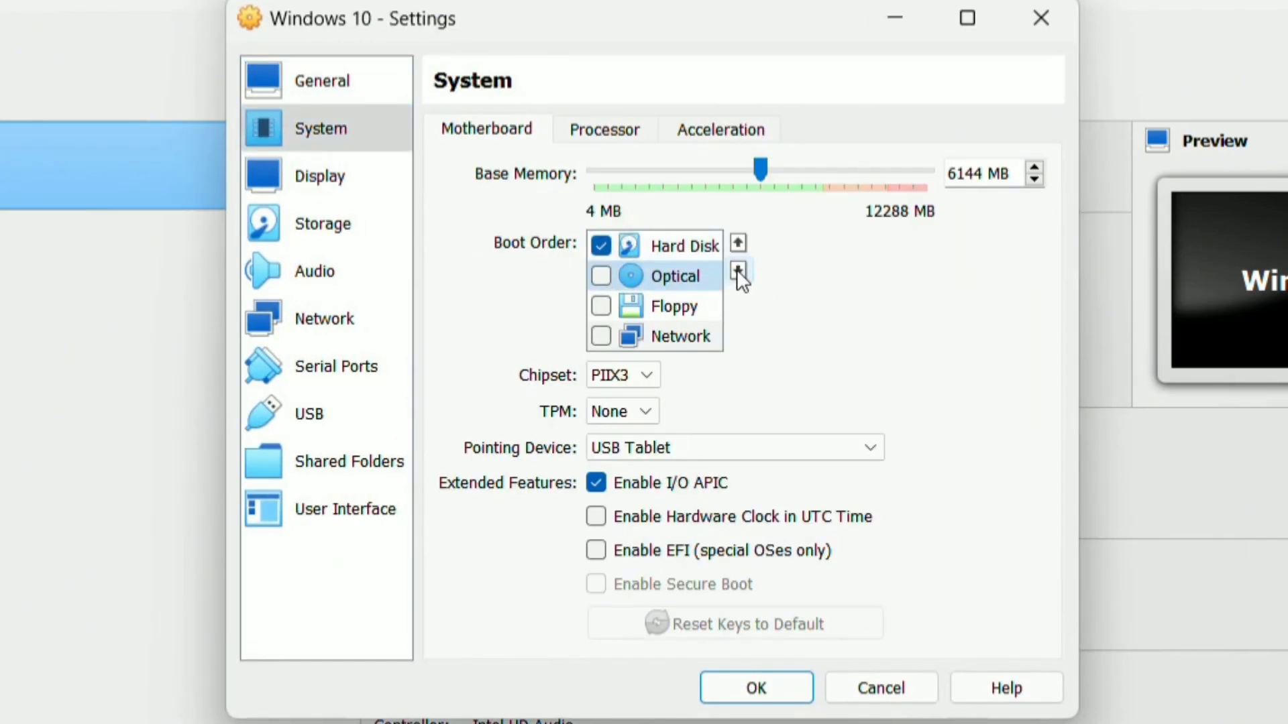
click(756, 685)
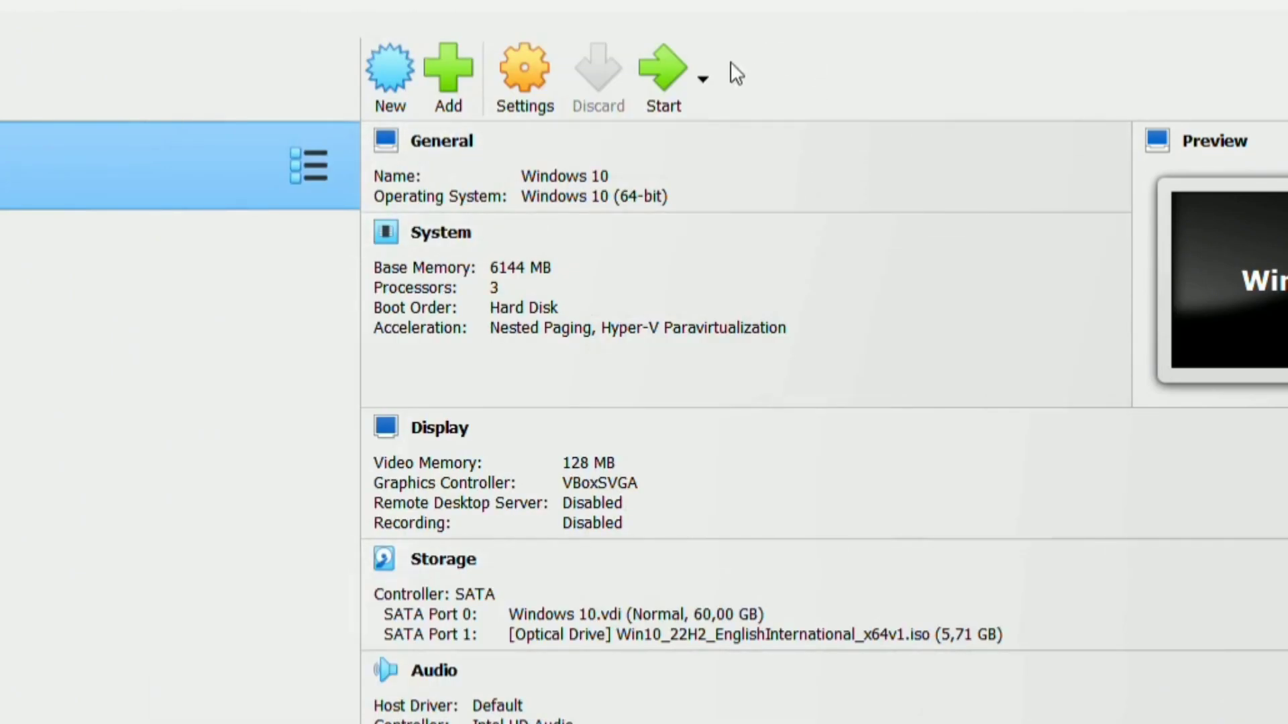
click(664, 79)
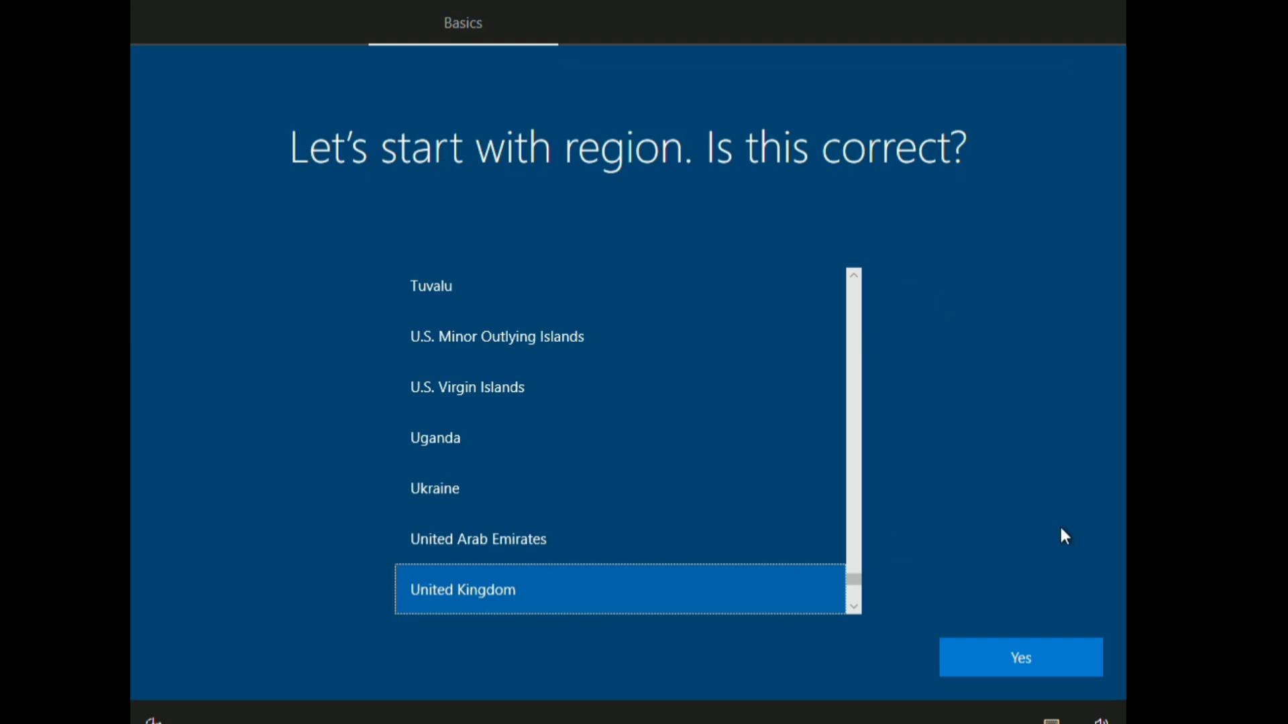
Step: Confirm the United Kingdom region, pick the French keyboard layout, and skip a second layout
click(1024, 665)
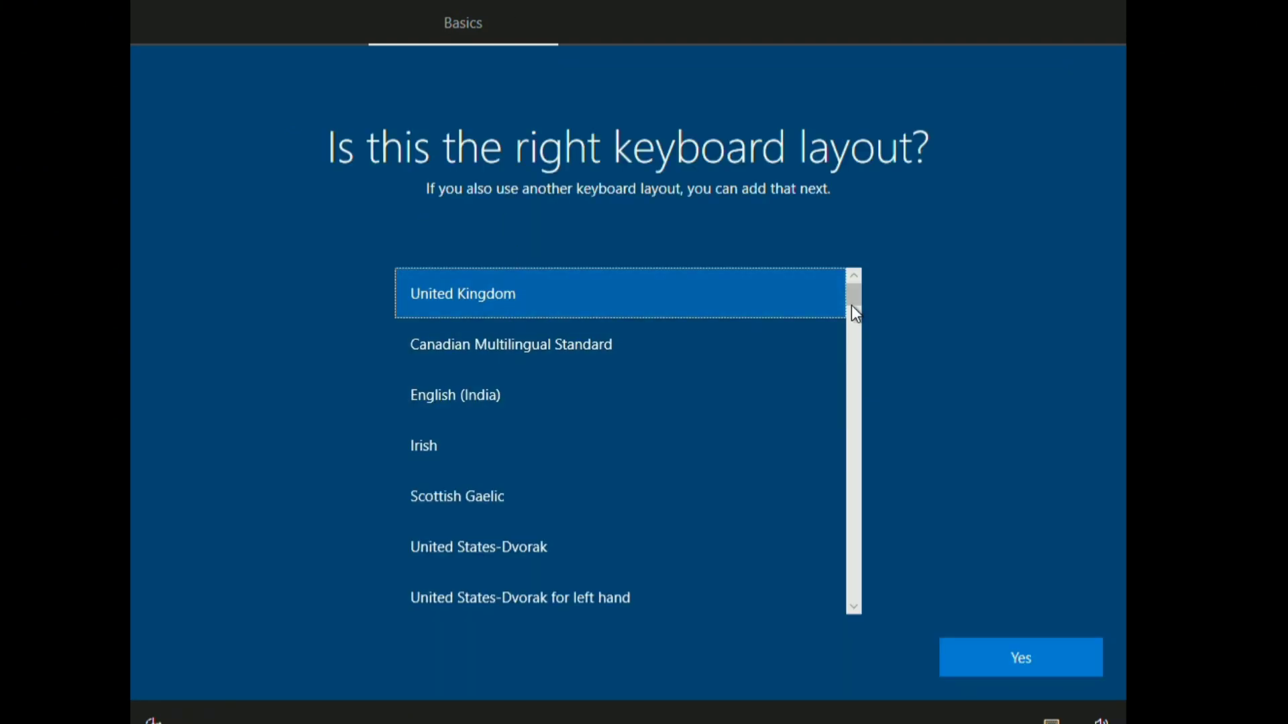
drag(852, 294, 851, 375)
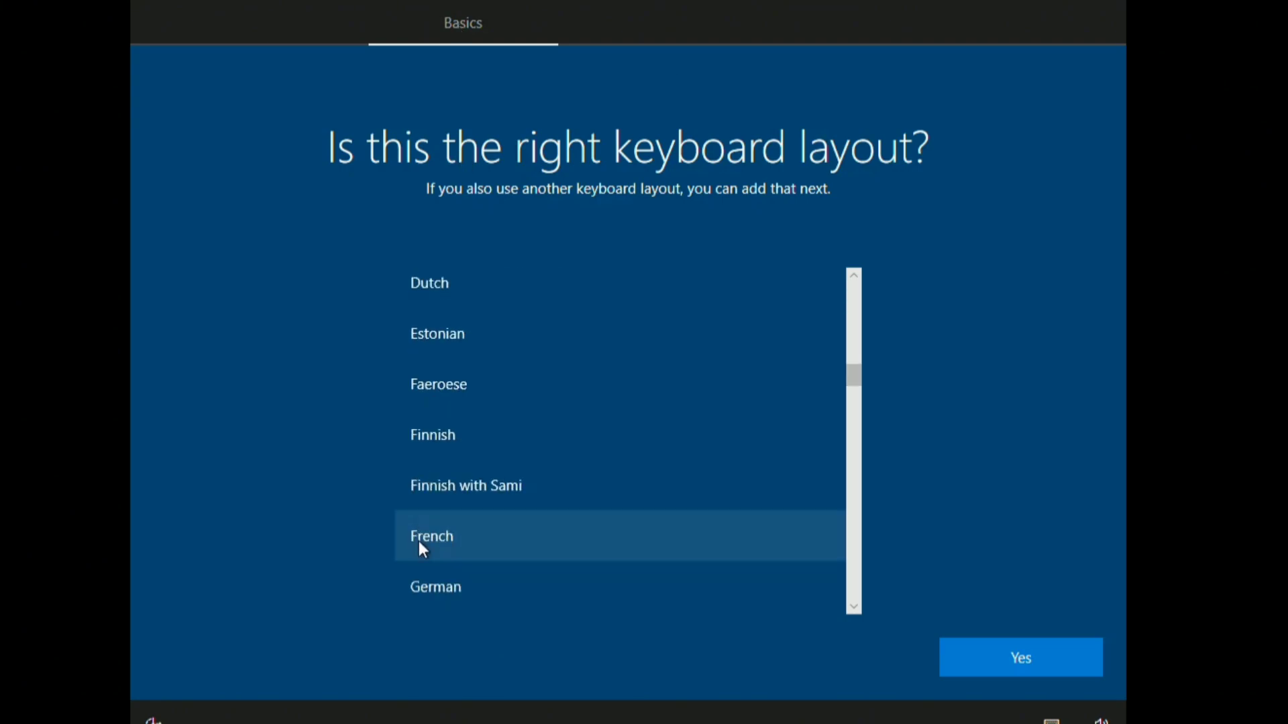
click(437, 551)
click(1048, 658)
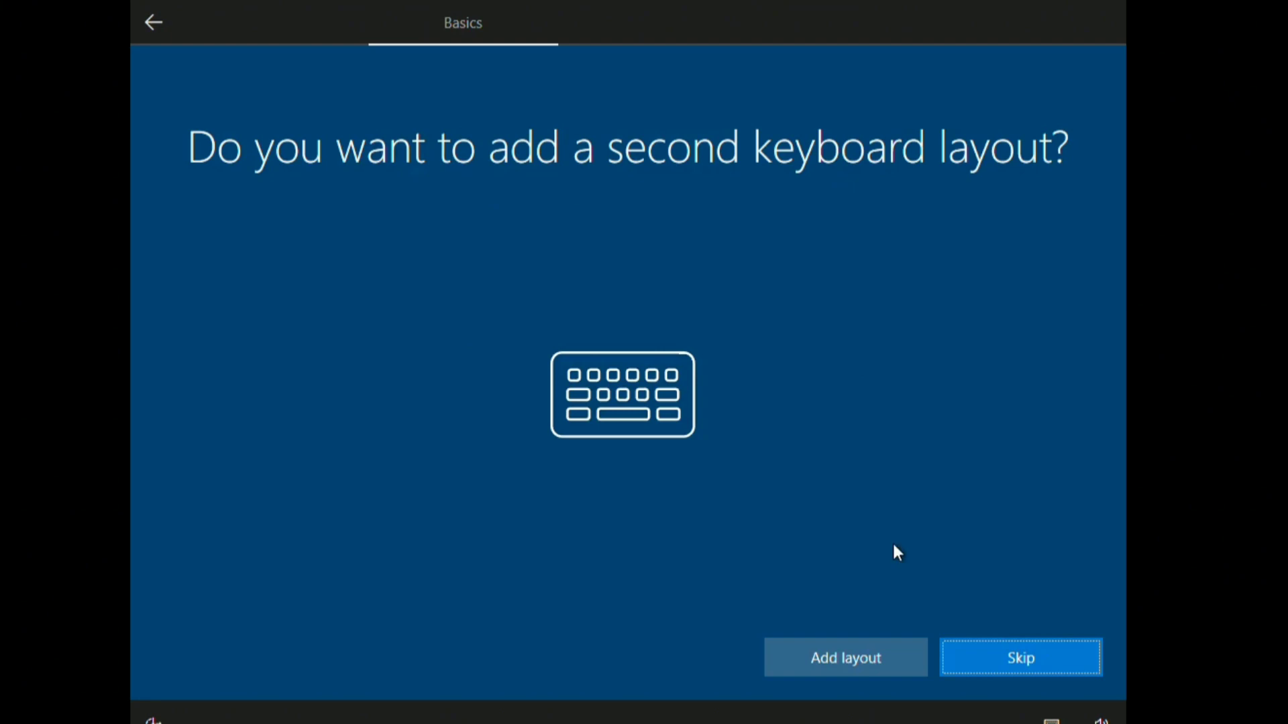
click(1036, 667)
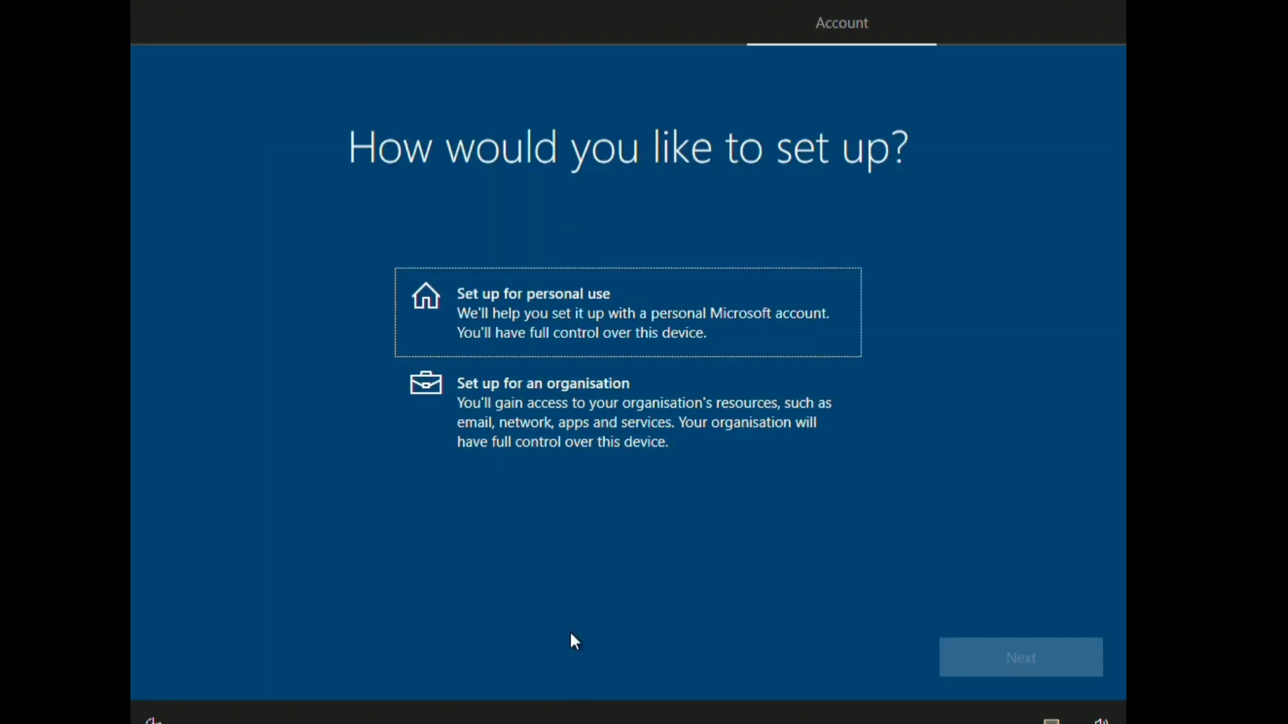
Step: Choose personal use with an offline account, then enter the account name and the password twice
click(660, 310)
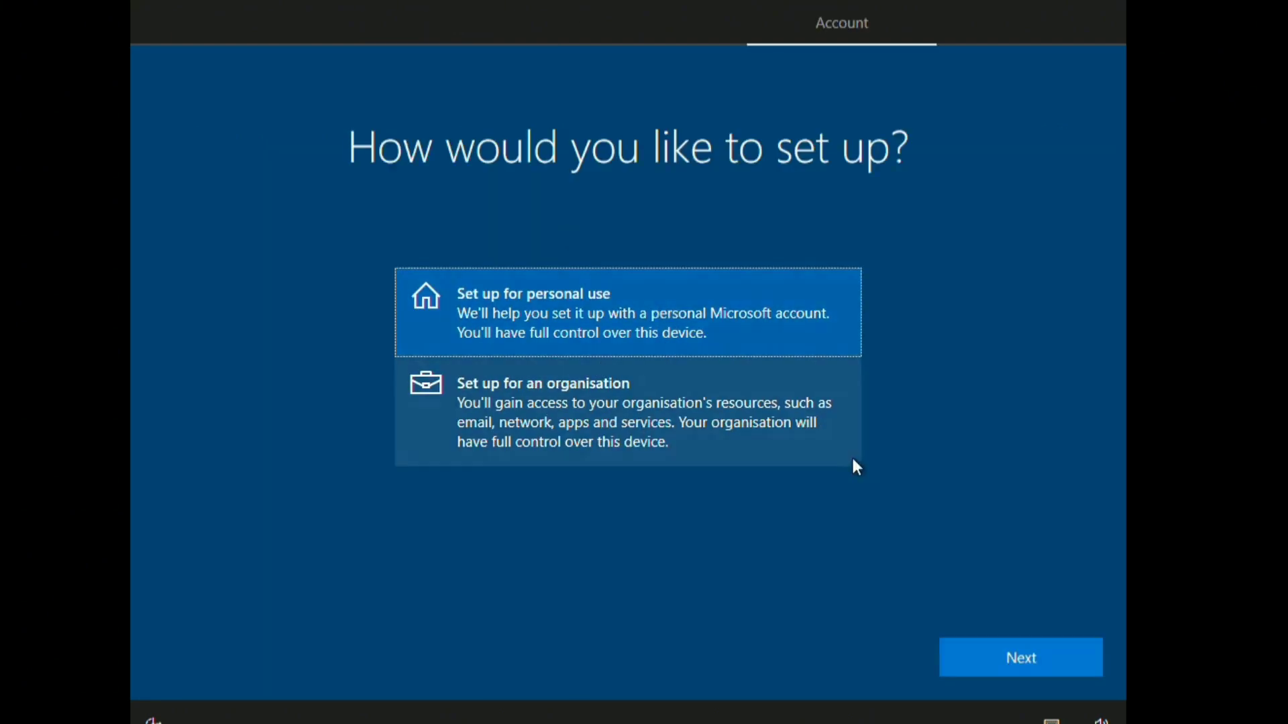
click(1002, 657)
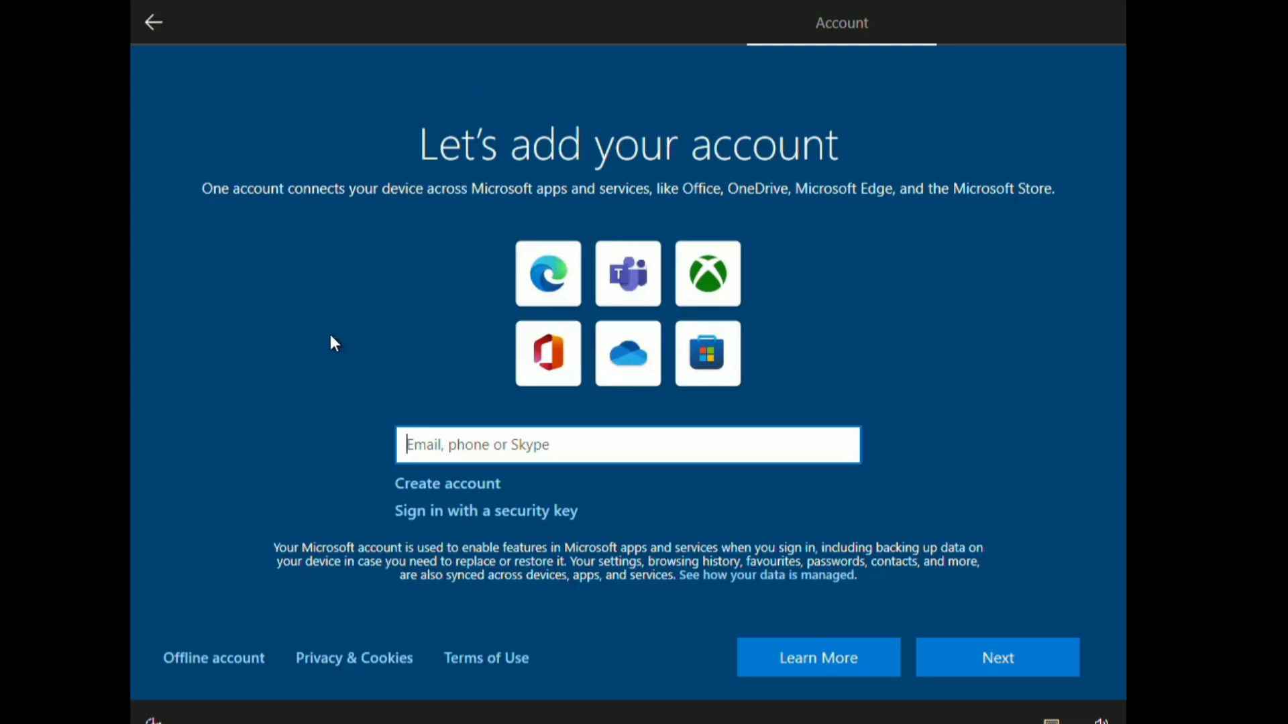
click(226, 662)
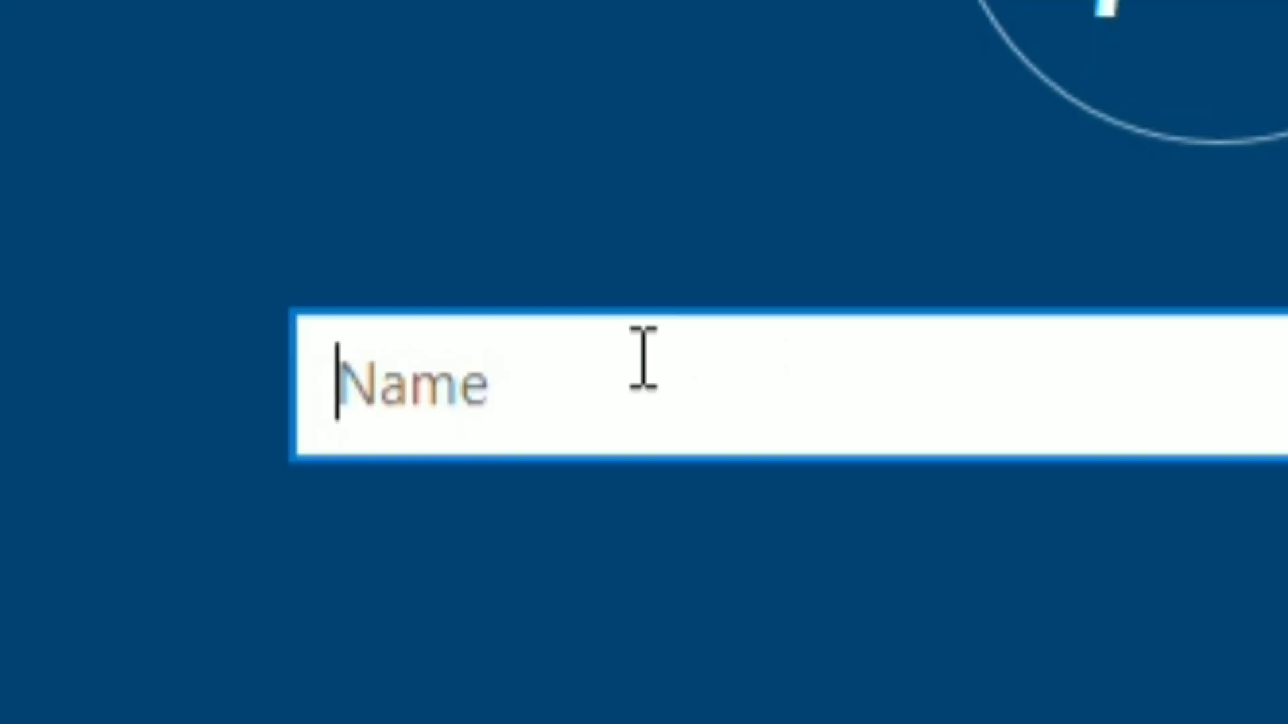
text(iSuckatcompoo)
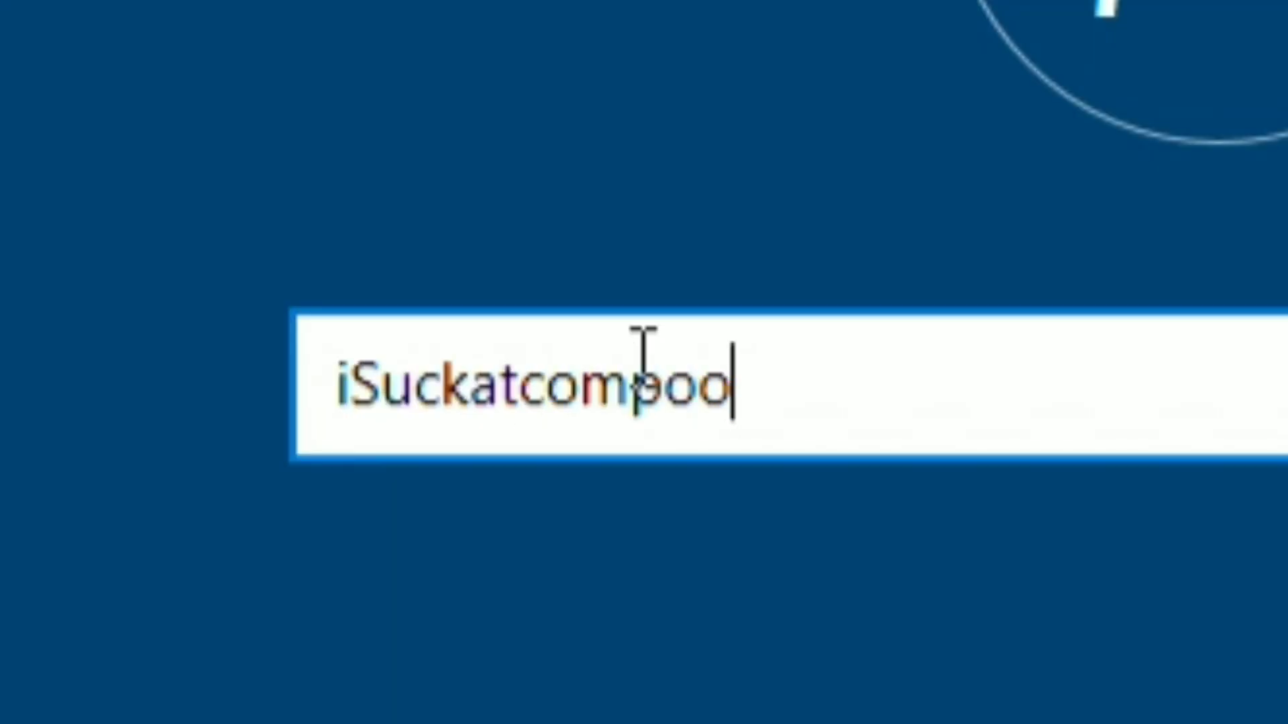
text(ters)
key(Return)
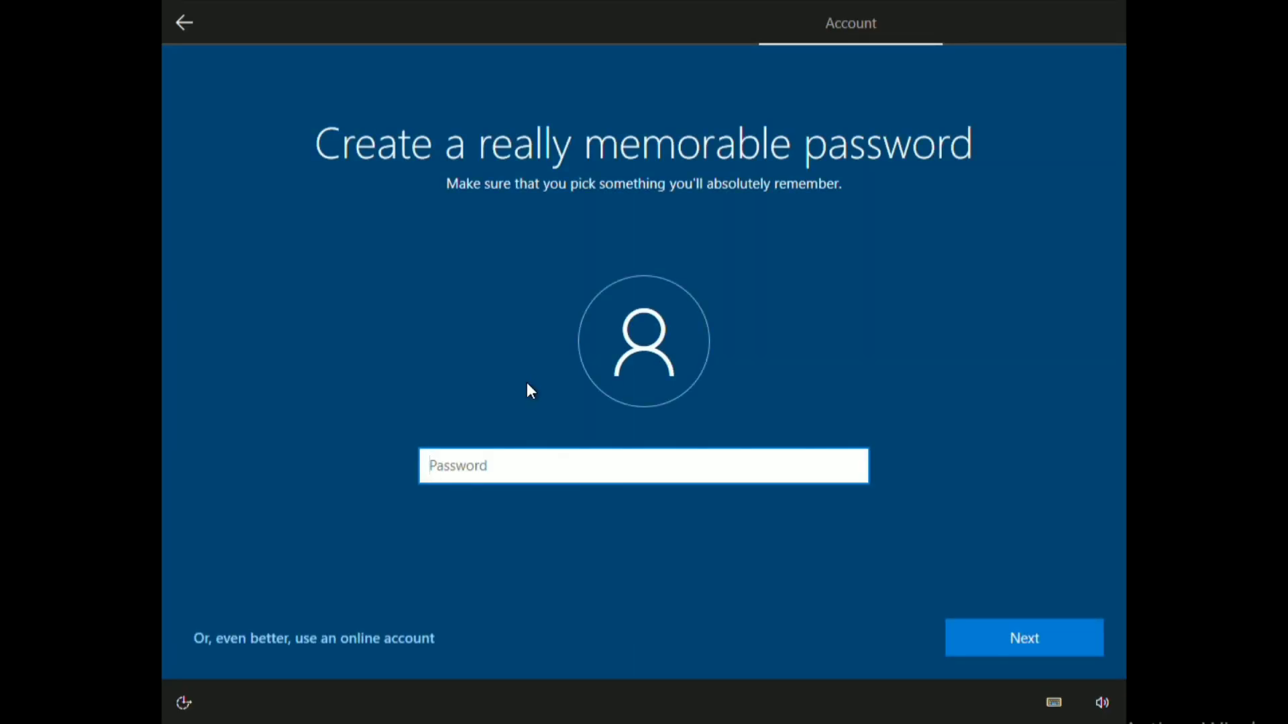
text(1234)
key(Return)
text(1234)
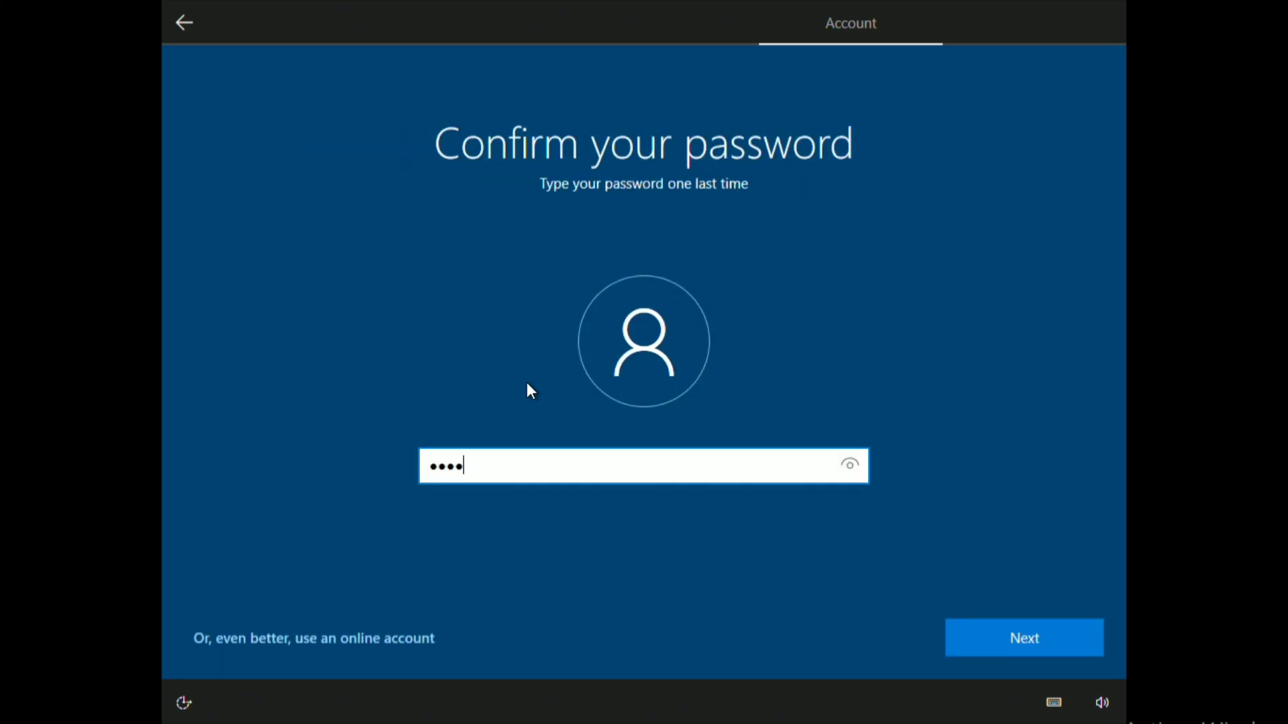
key(Return)
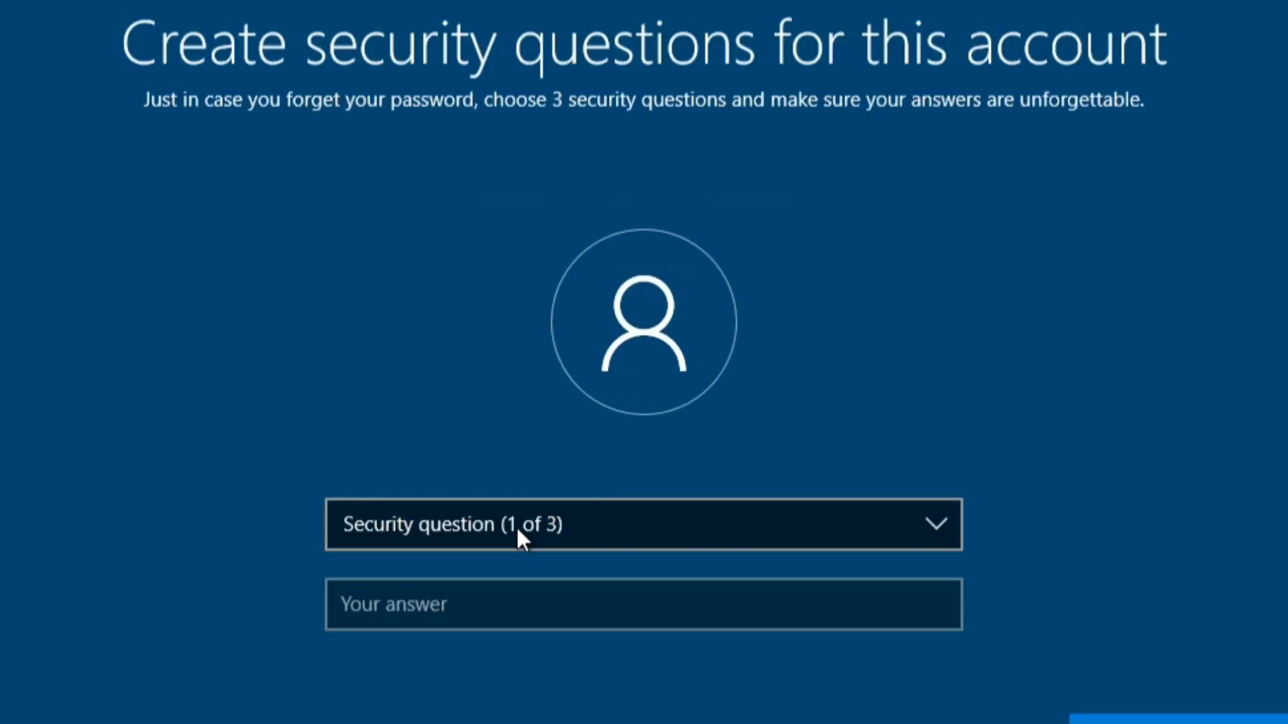
Step: Answer the first pet's name and childhood nickname security questions
click(517, 525)
click(517, 554)
click(518, 594)
text(hat)
click(1140, 719)
click(618, 526)
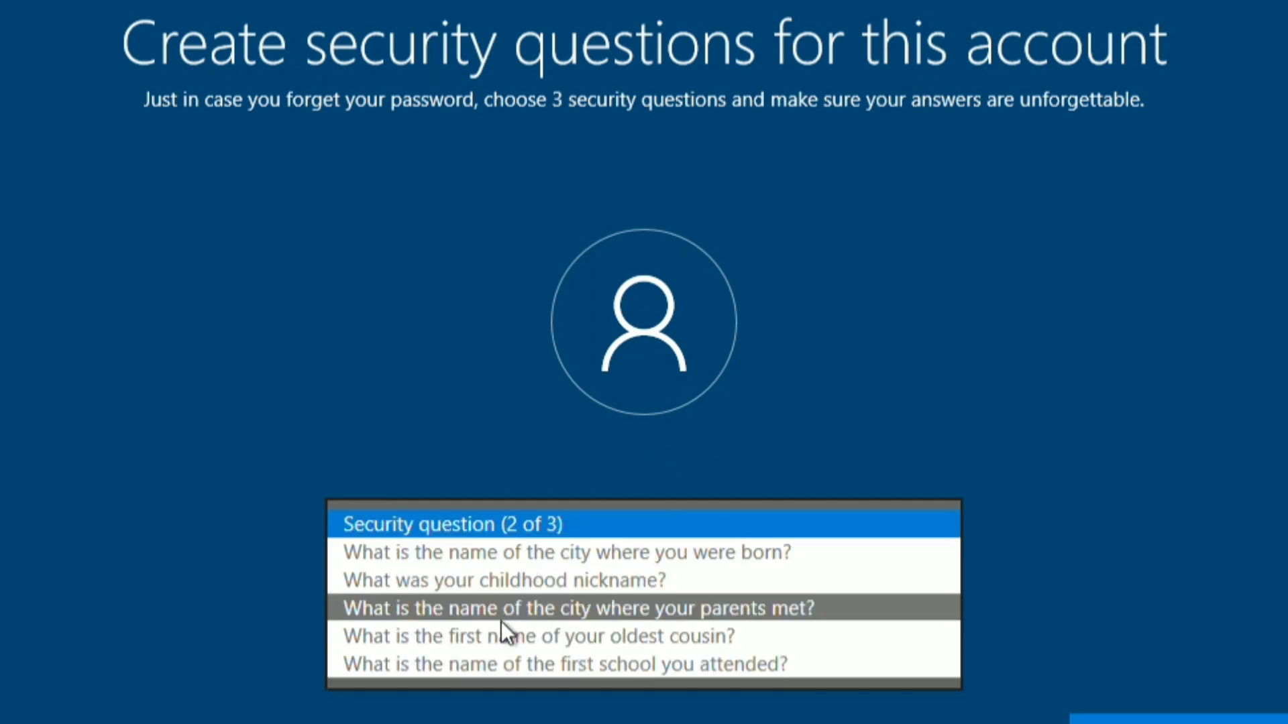
click(489, 580)
click(520, 604)
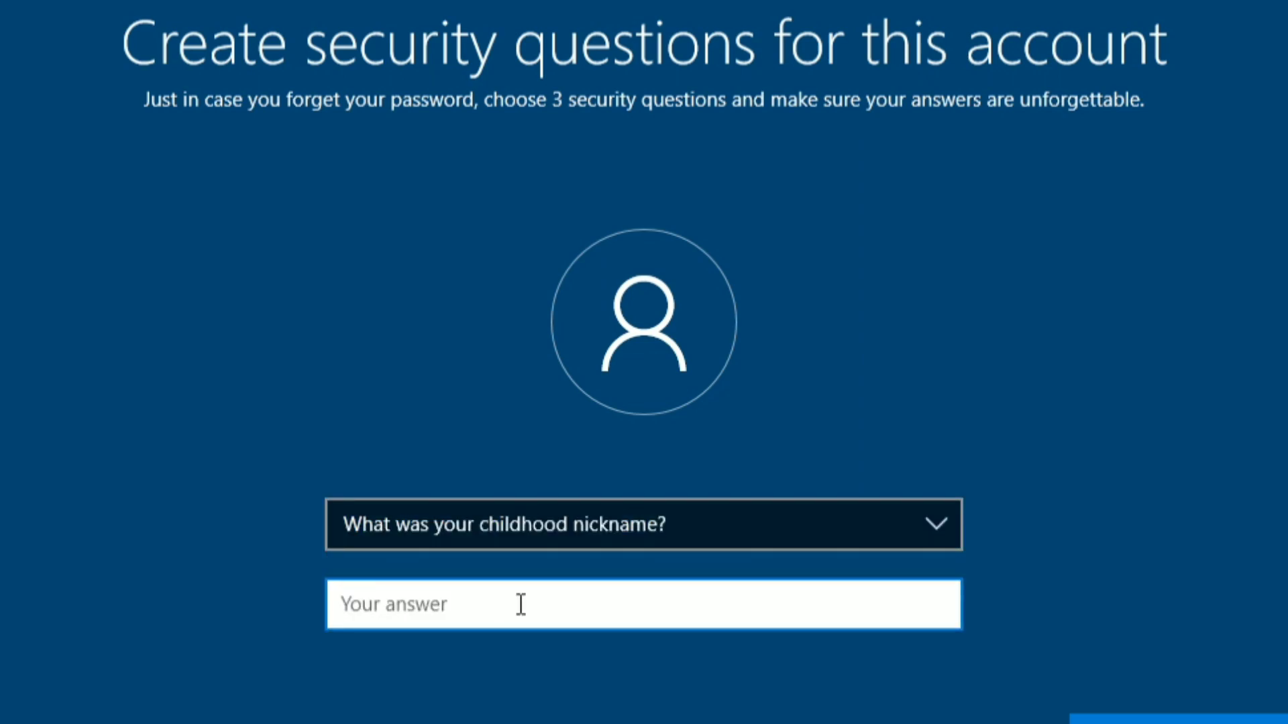
text(wqter)
key(Return)
Step: Choose the first school security question as the third and submit its answer
click(523, 533)
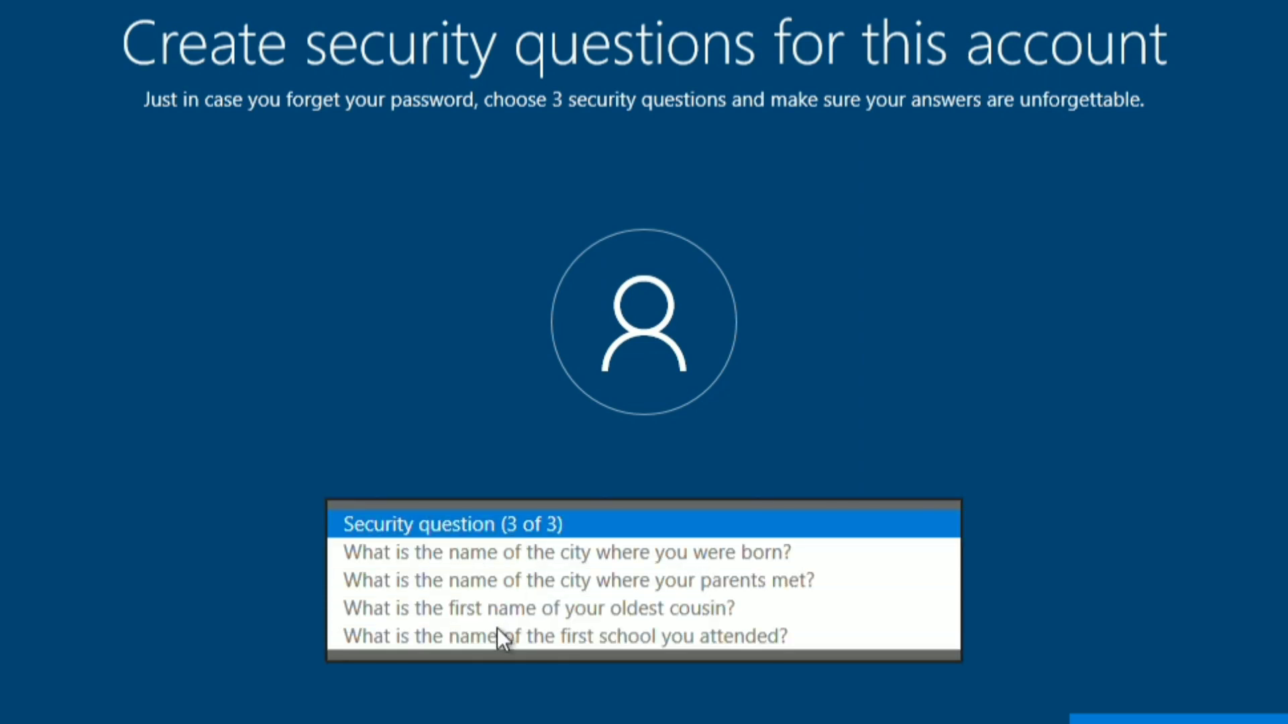
click(489, 640)
click(536, 594)
text(pop)
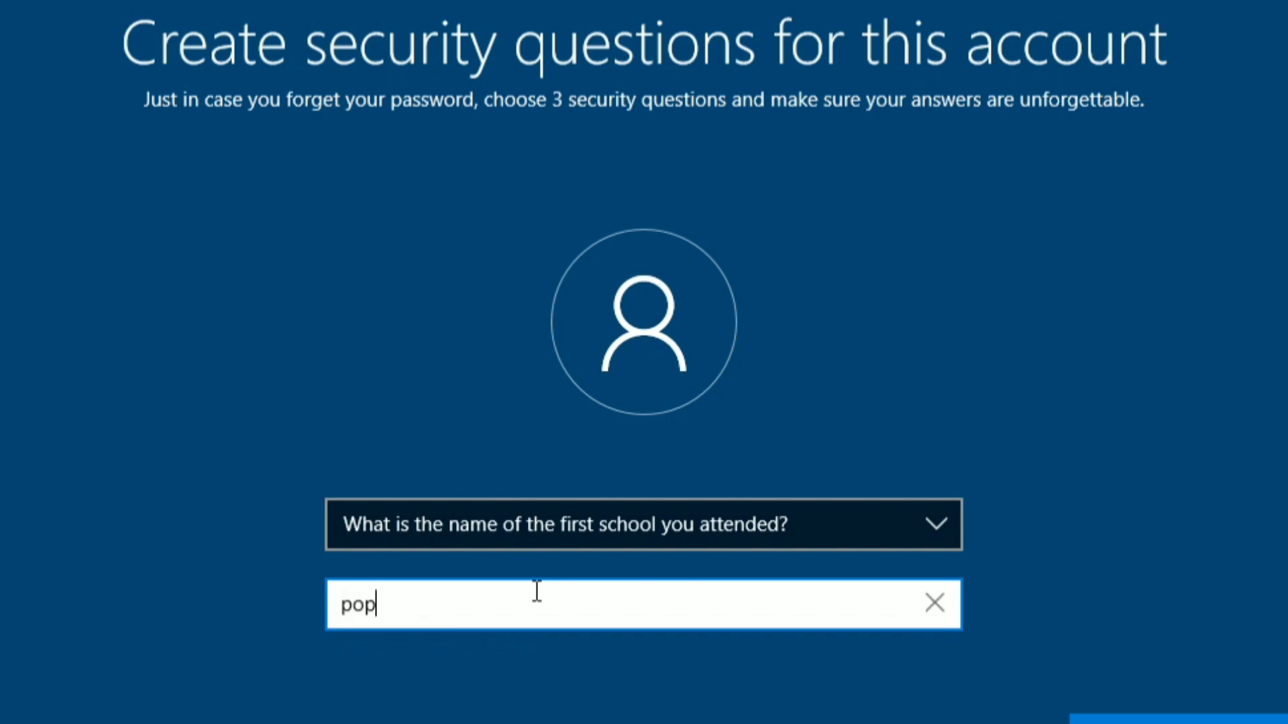
key(Return)
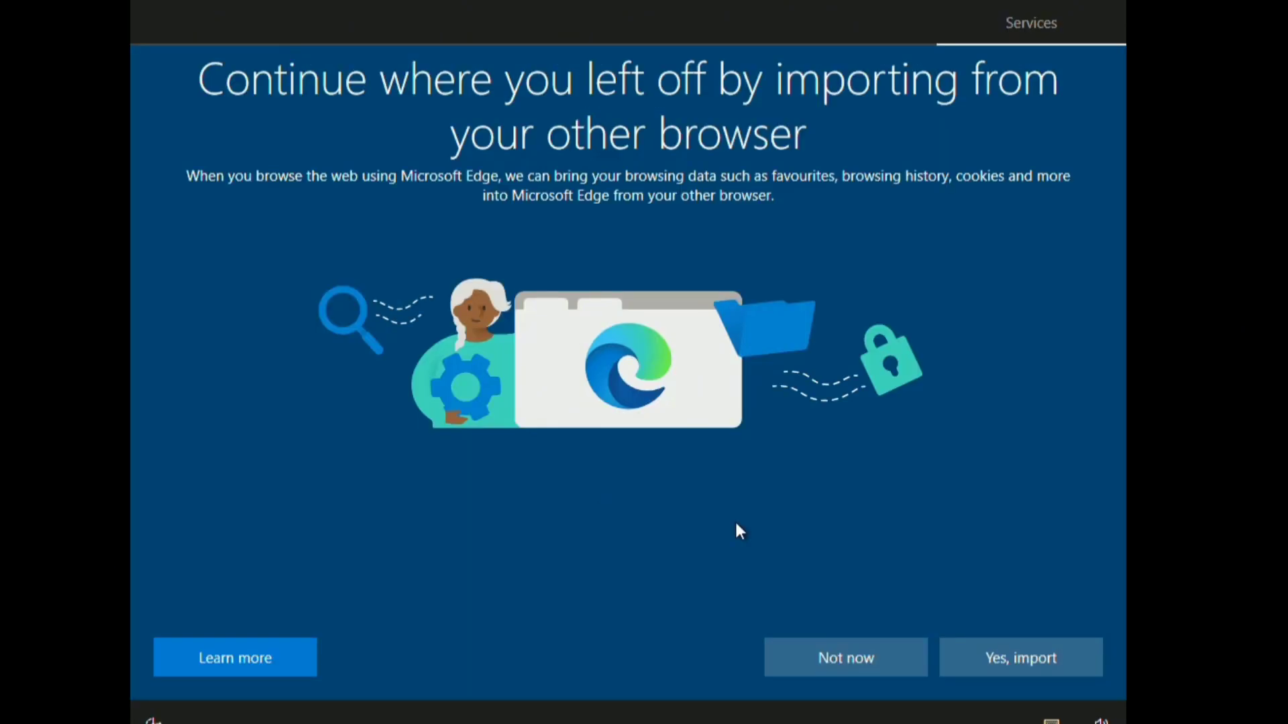
Step: Skip browser import, decline location, turn off Find my device, and send only required diagnostic data
click(880, 655)
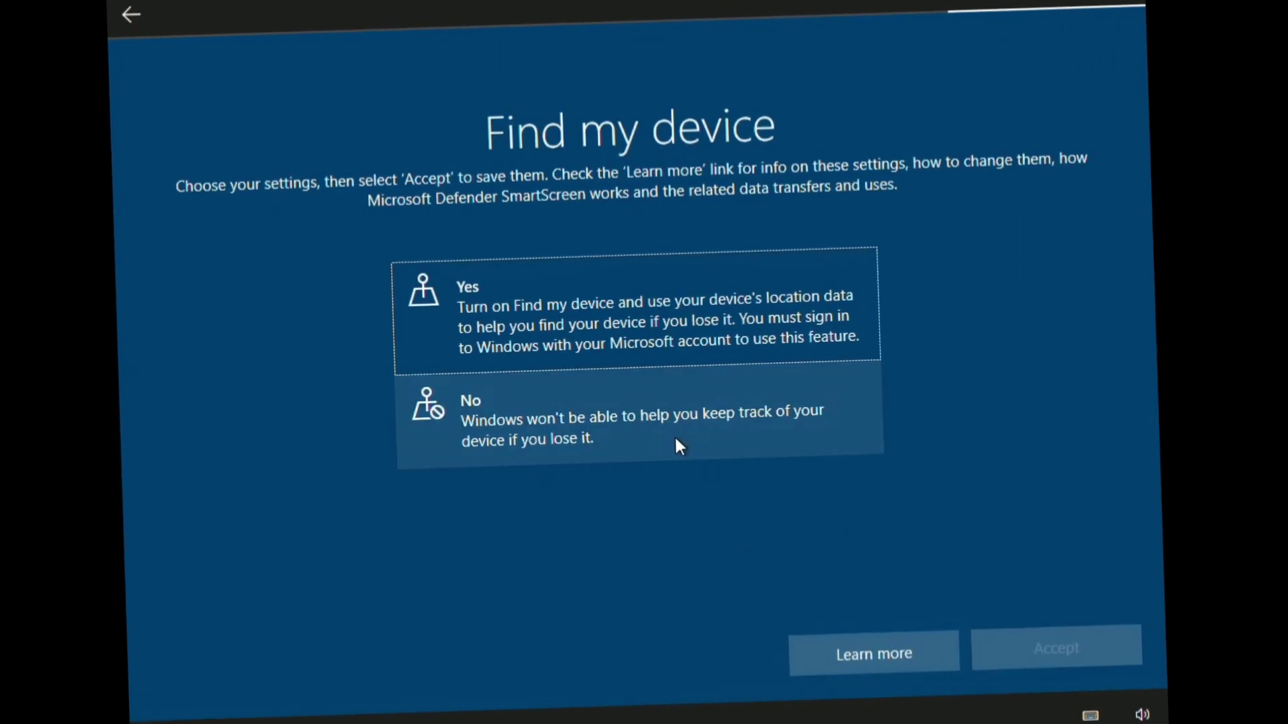
click(675, 433)
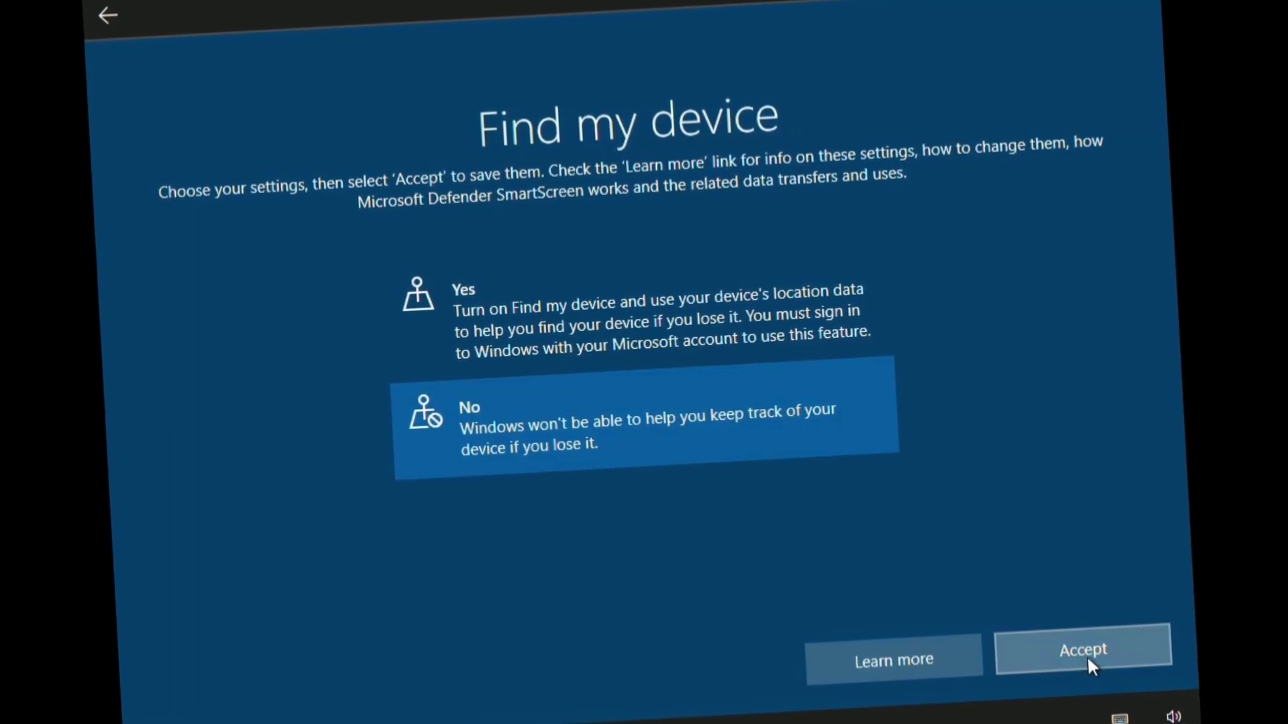
click(1086, 650)
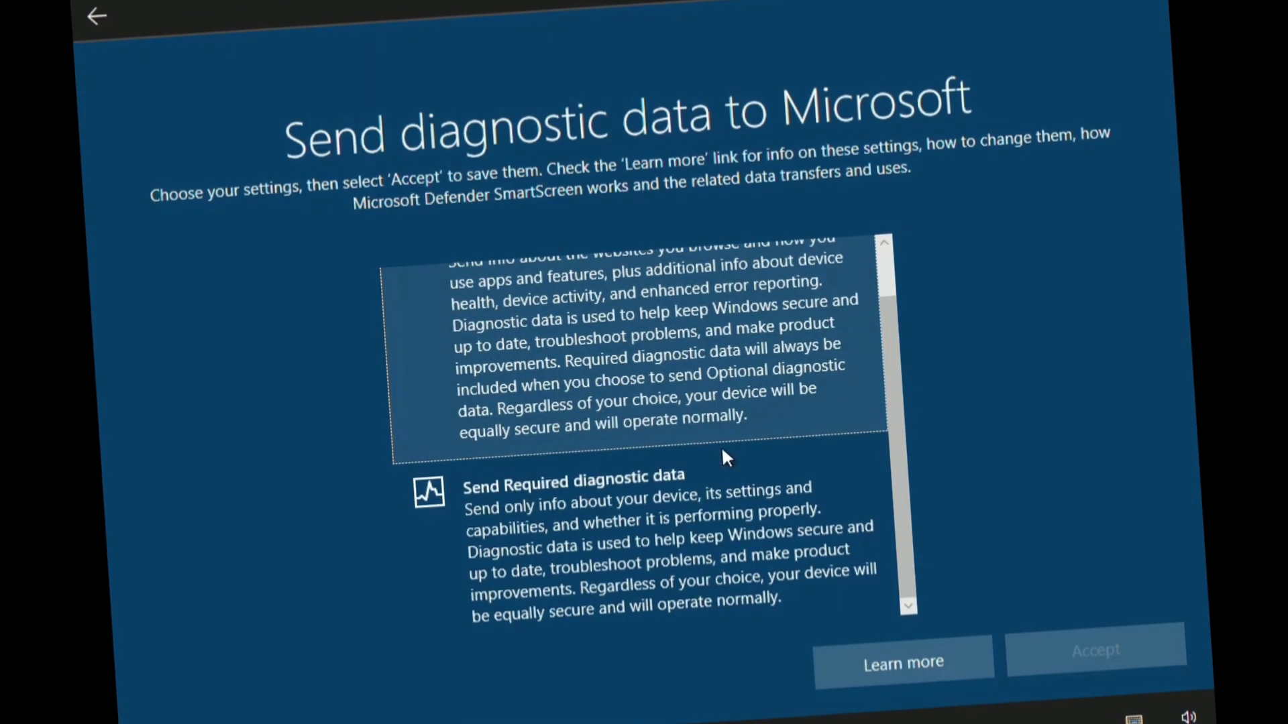
click(690, 481)
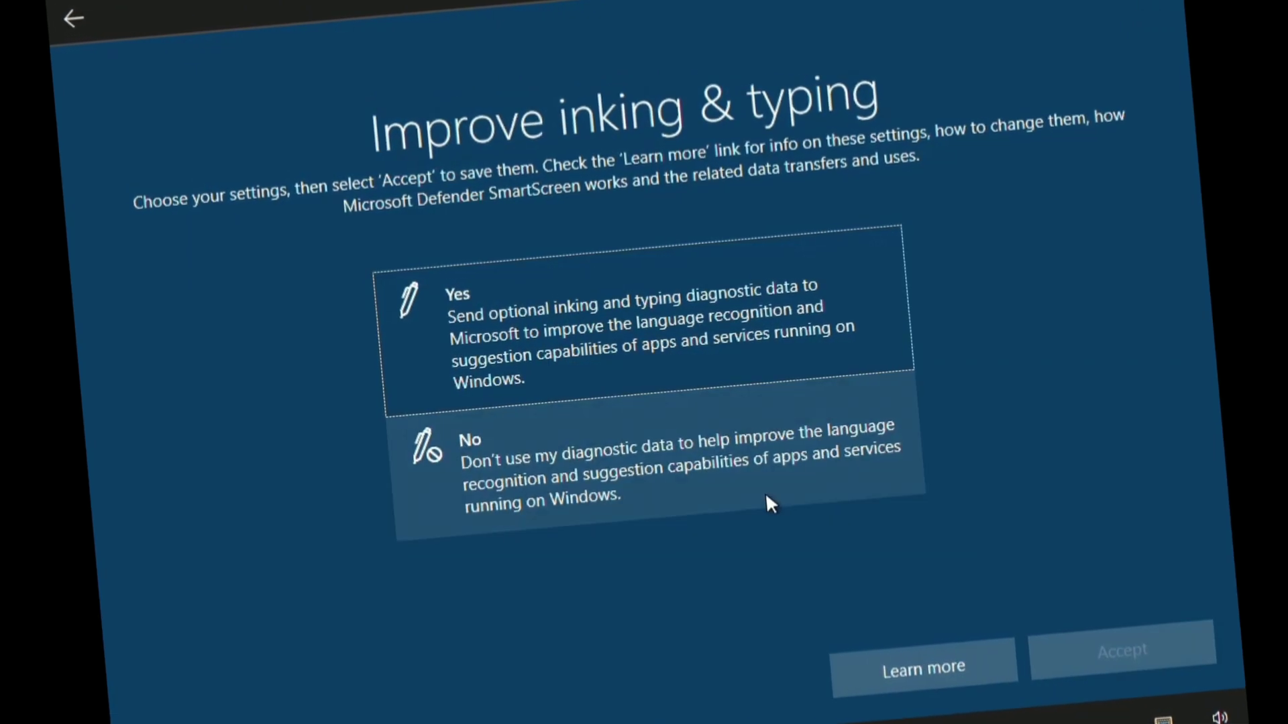
Step: Decline inking/typing data, tailored experiences and advertising ID, skip customisation, and pass on Cortana
click(766, 496)
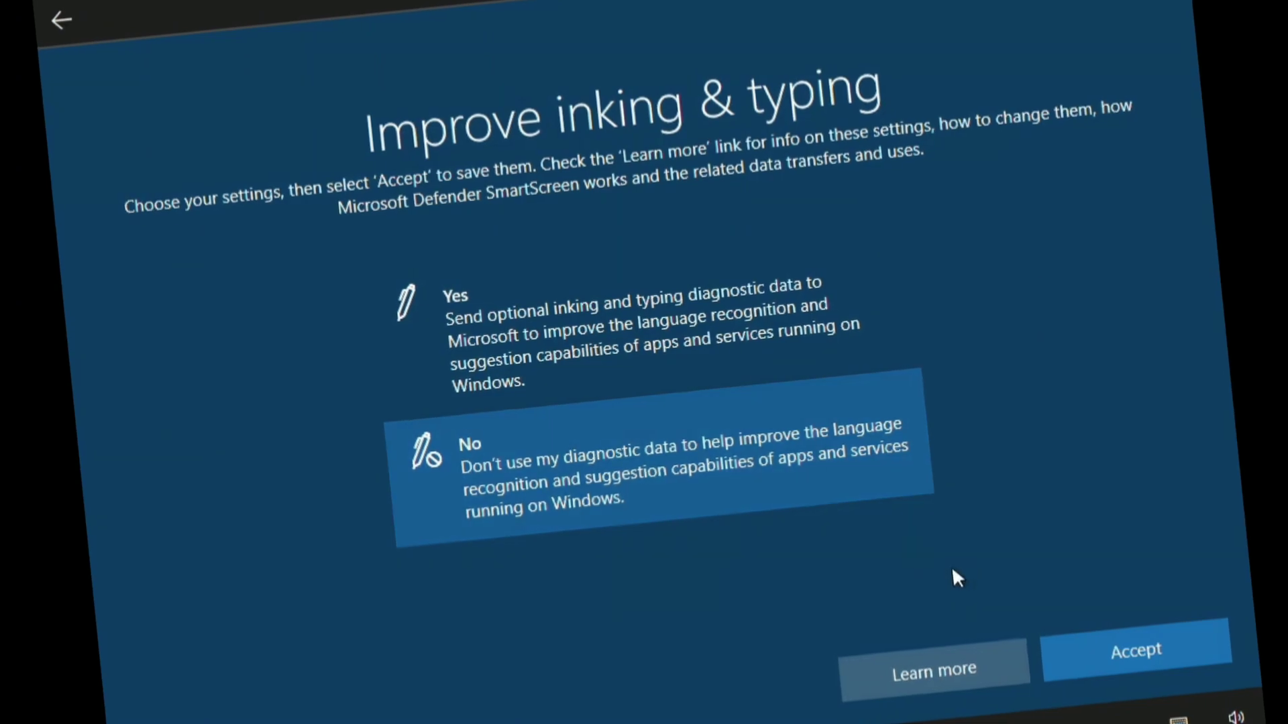
click(1140, 649)
click(606, 484)
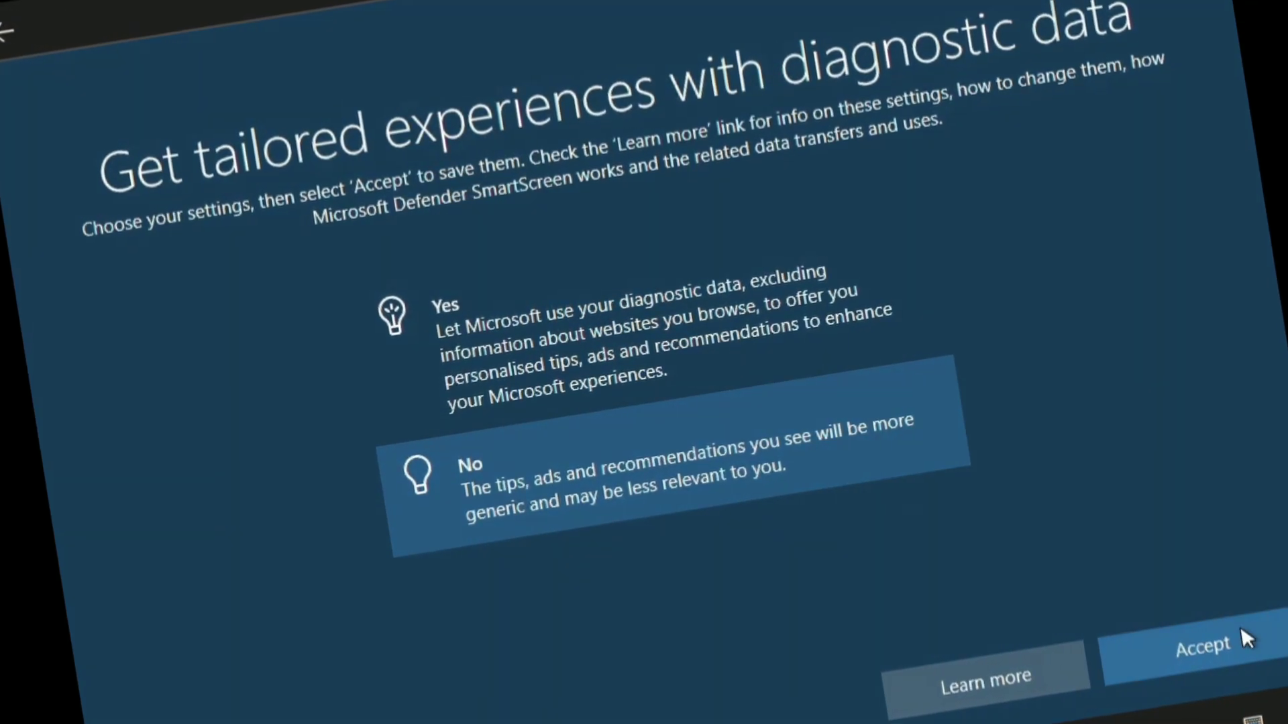
click(1246, 638)
click(682, 487)
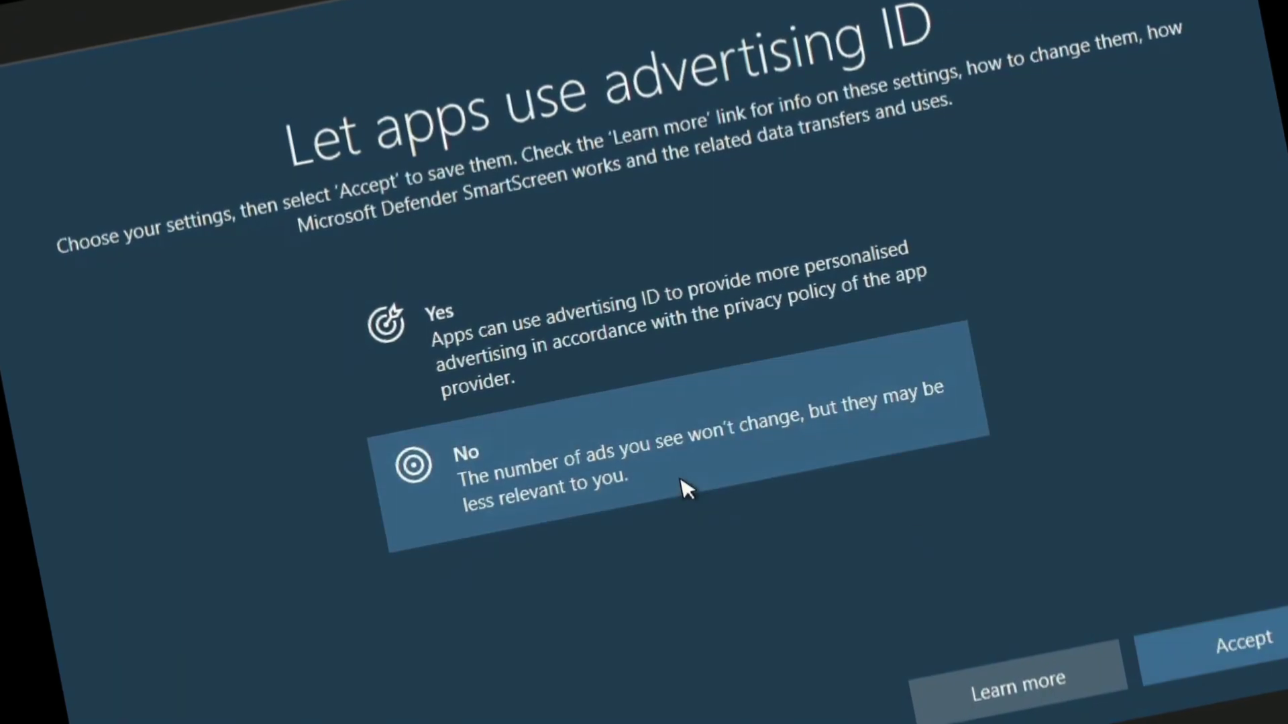
click(1220, 657)
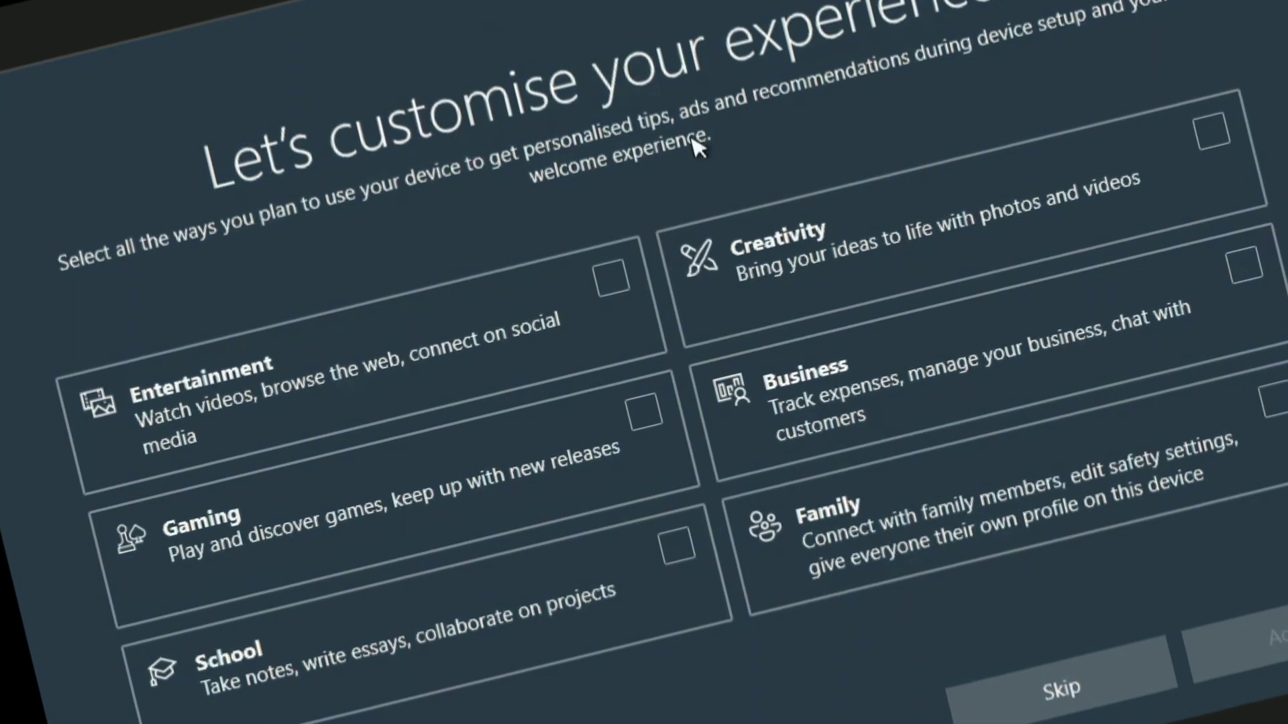
click(1043, 676)
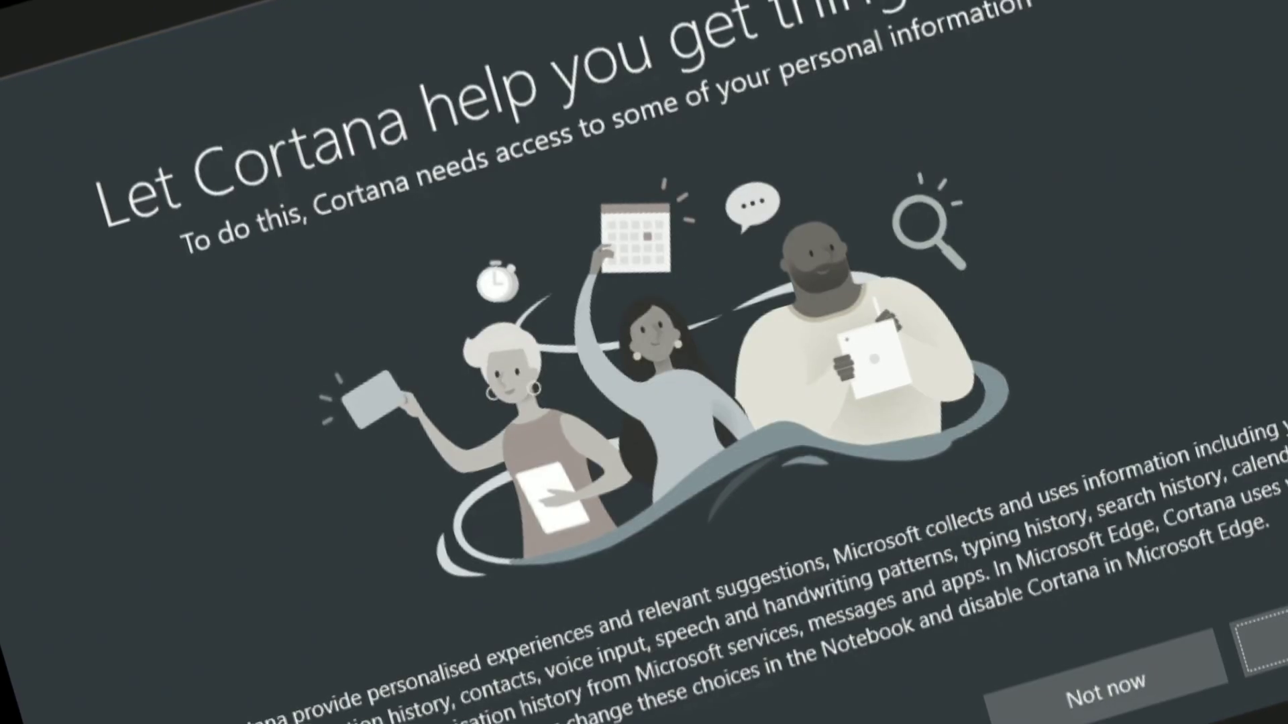
click(1268, 642)
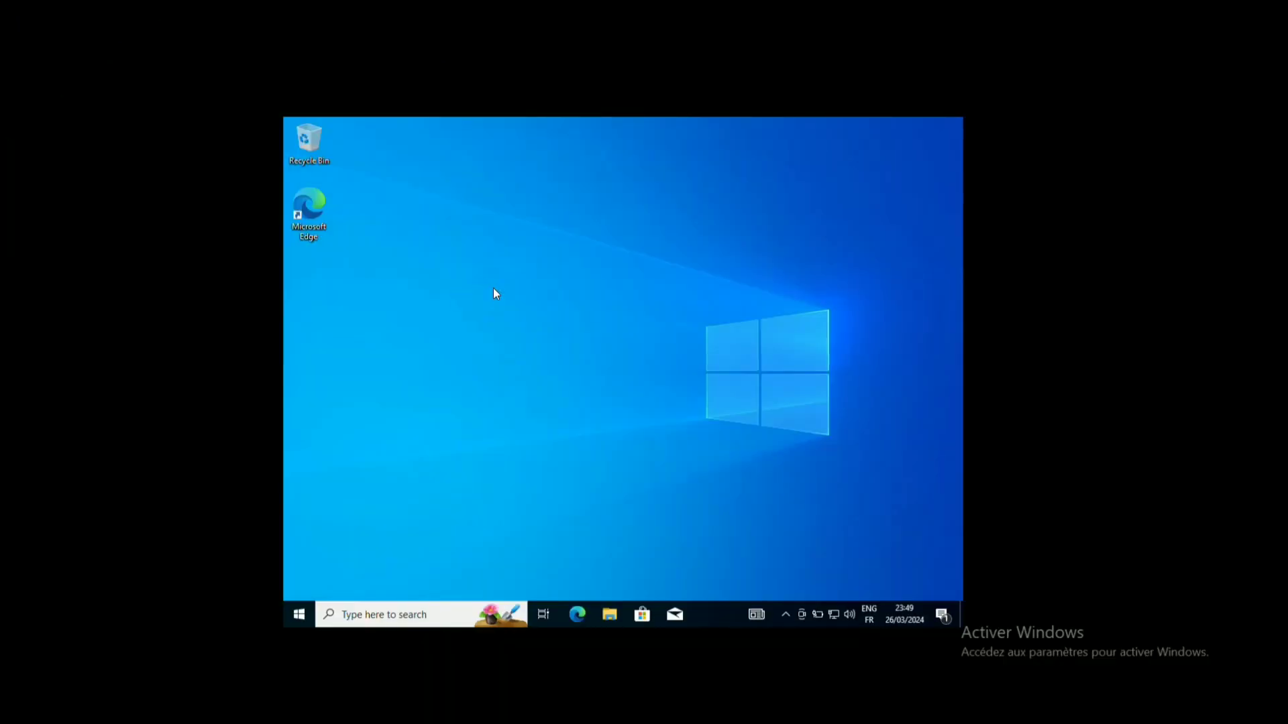
Step: Drag across the VM window once the Windows 10 desktop with Recycle Bin and Edge appears
drag(818, 188, 514, 436)
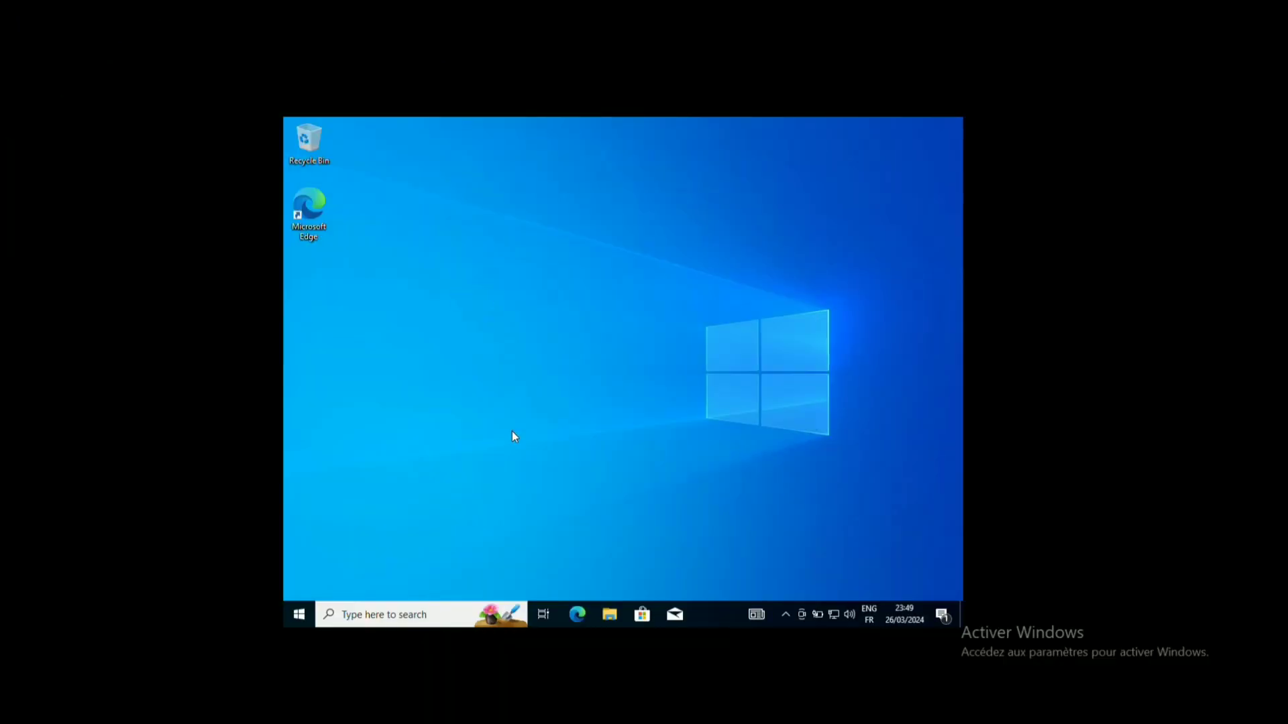